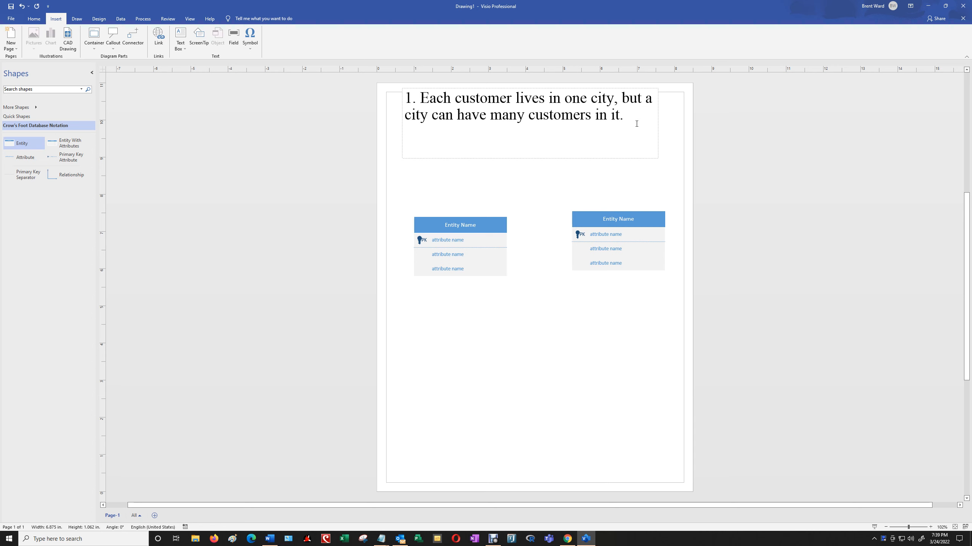
Step: Complete the line City:Customers under the first sentence, centre it, and add the ratio line "1: M" below it
text(y:Cuso)
key(BackSpace)
text(tomers)
key(Return)
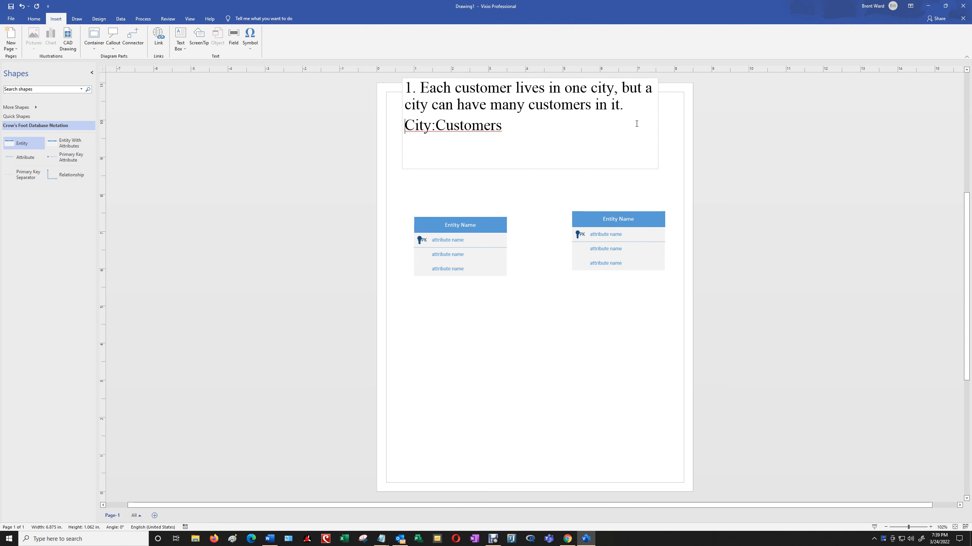
key(ctrl+e)
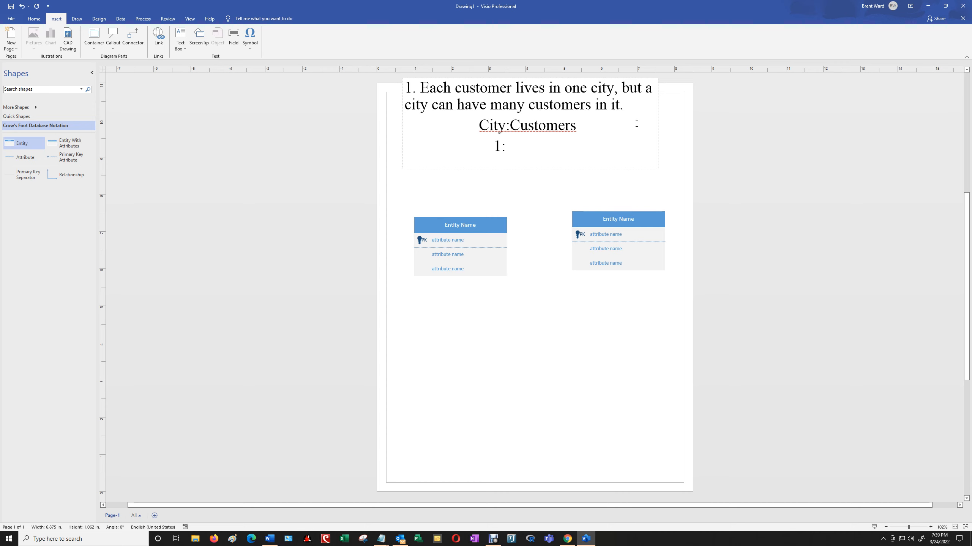
text(M)
click(543, 199)
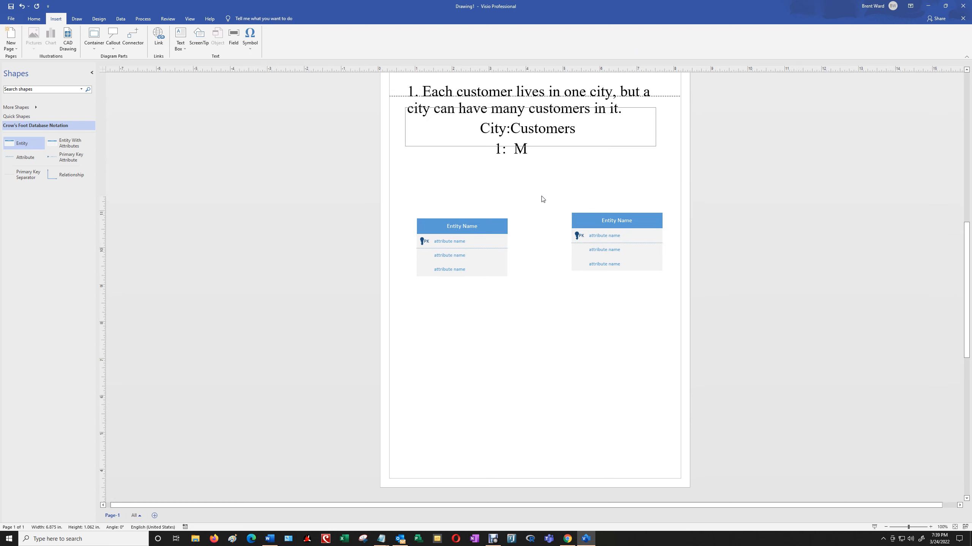
Step: Move both entities up slightly so they align and name them City and Customers
drag(486, 226, 479, 215)
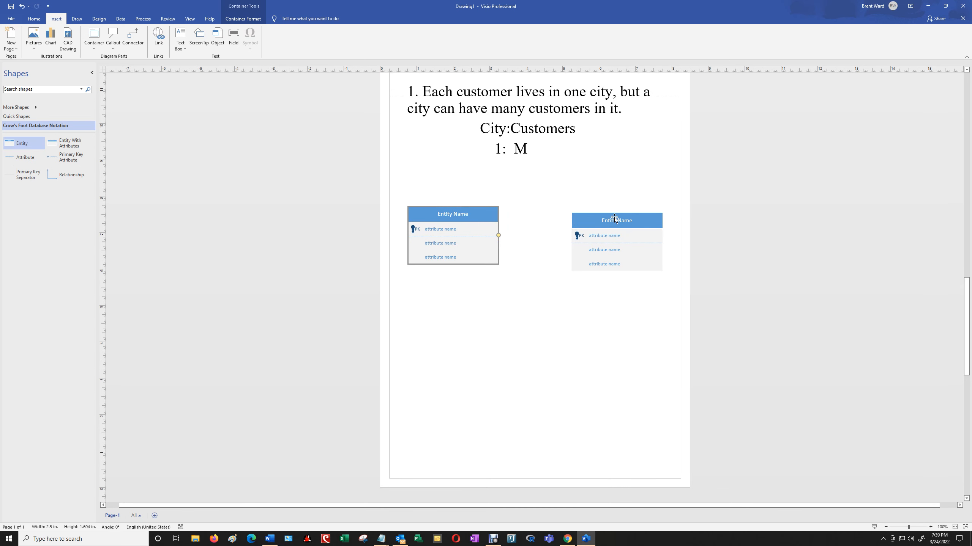
drag(614, 218, 615, 211)
double_click(451, 217)
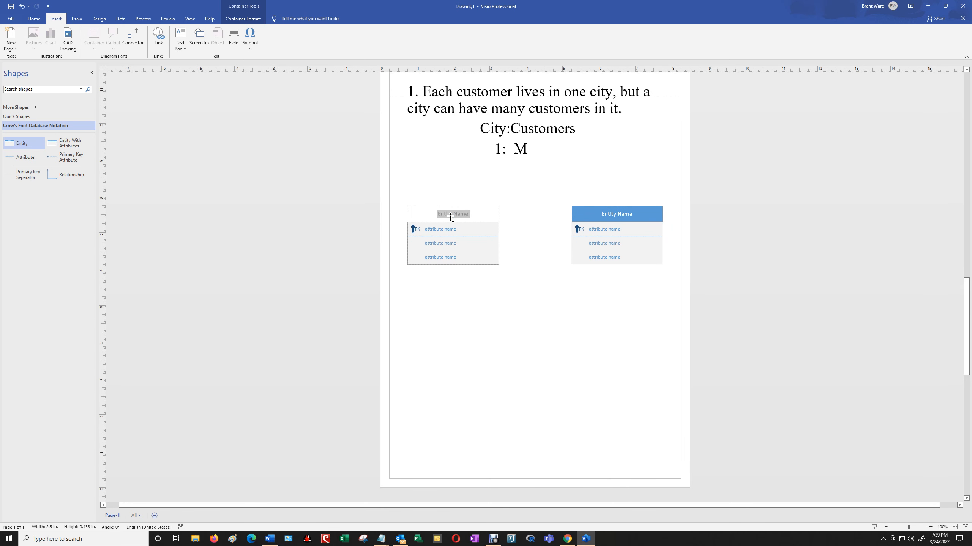
text(City)
double_click(630, 215)
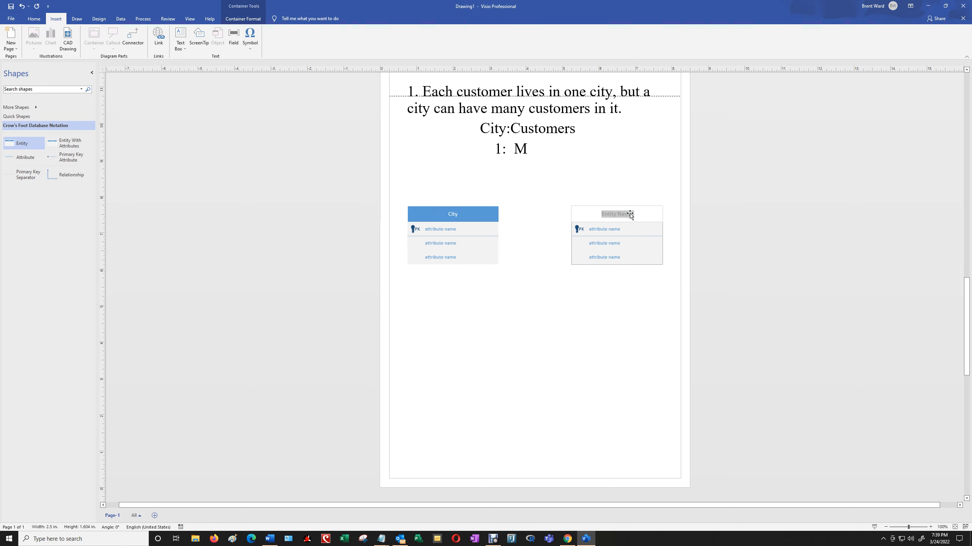
text(Customers)
click(644, 174)
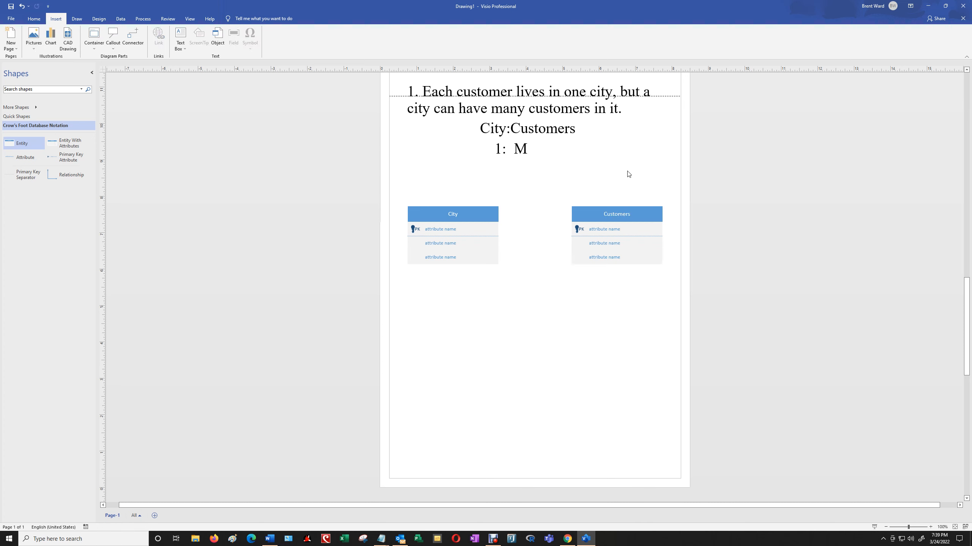
Step: Name the primary key attributes CityID in the City entity and CustomerID in the Customers entity
double_click(445, 229)
text(Cit)
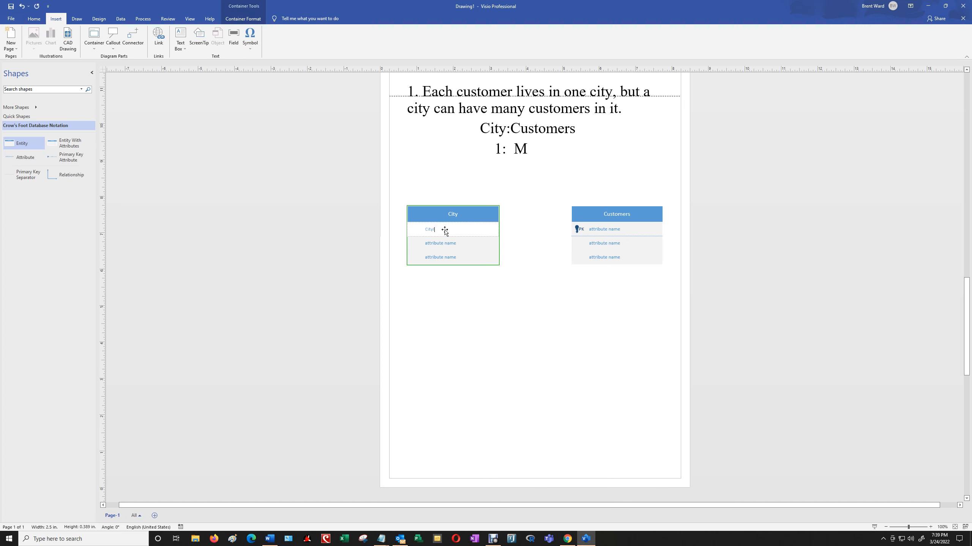
text(yID)
double_click(595, 230)
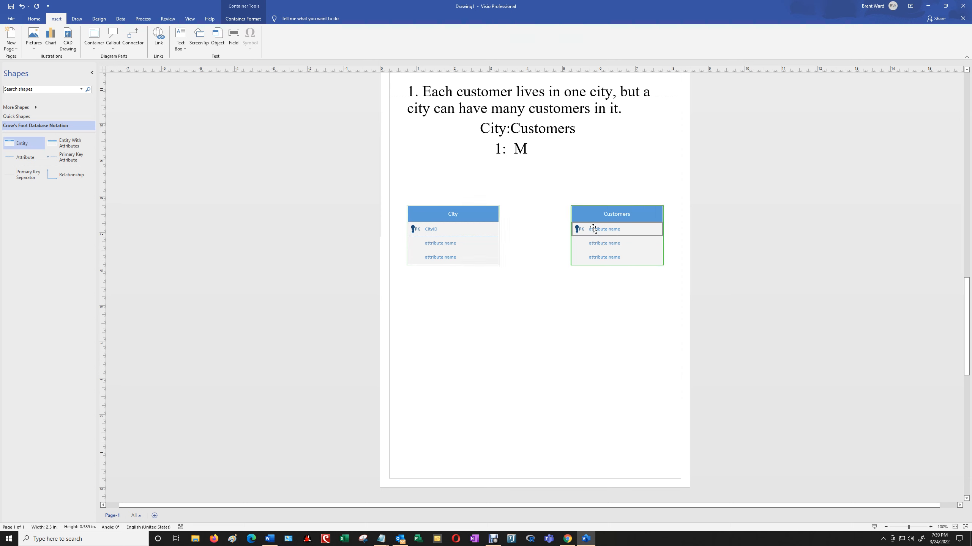
text(CustomerID)
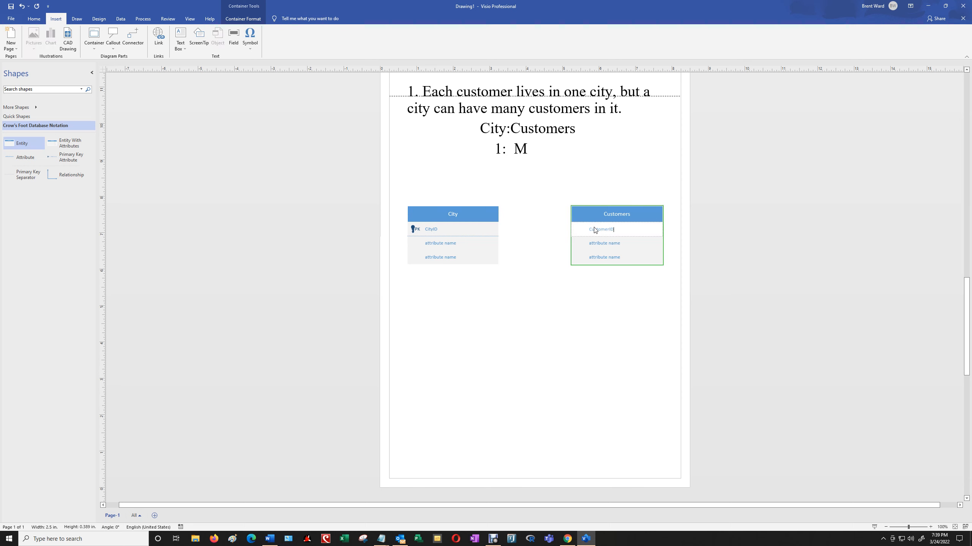
click(648, 347)
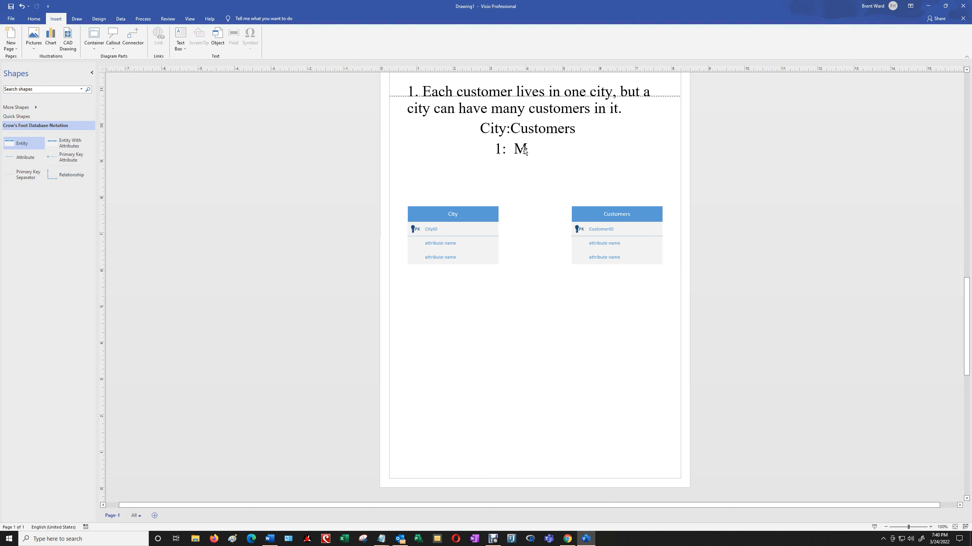
Step: Rename the attribute below CustomerID in the Customers entity as CityID
click(613, 243)
text(CityID)
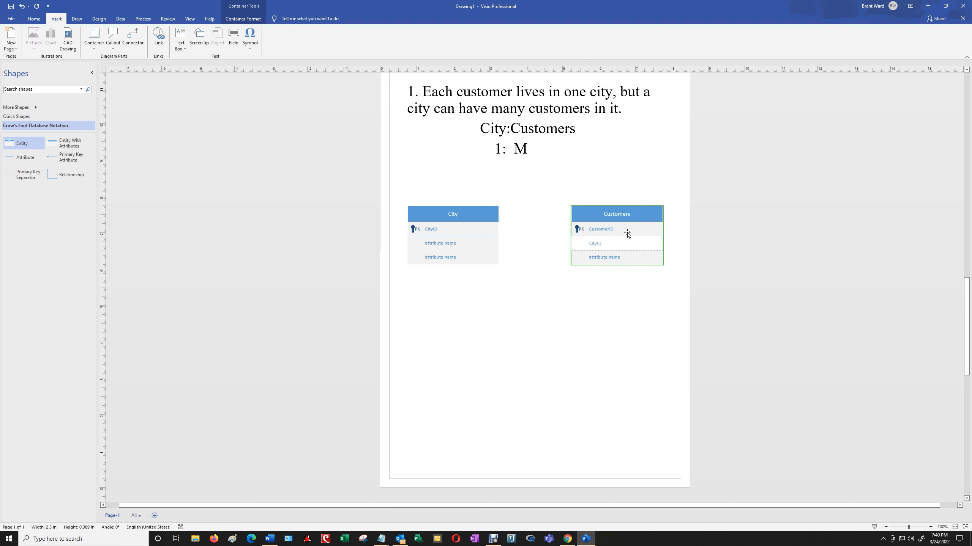
click(632, 276)
Step: Set the CityID attribute in the Customers entity as a foreign key
click(614, 248)
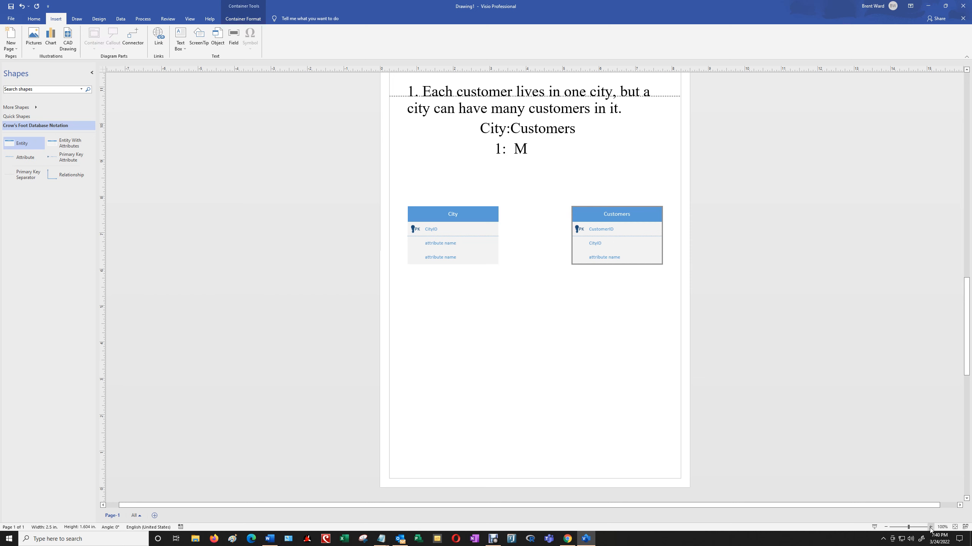
click(930, 527)
click(930, 528)
click(930, 528)
click(931, 527)
click(930, 528)
scroll(930, 493, up, 5)
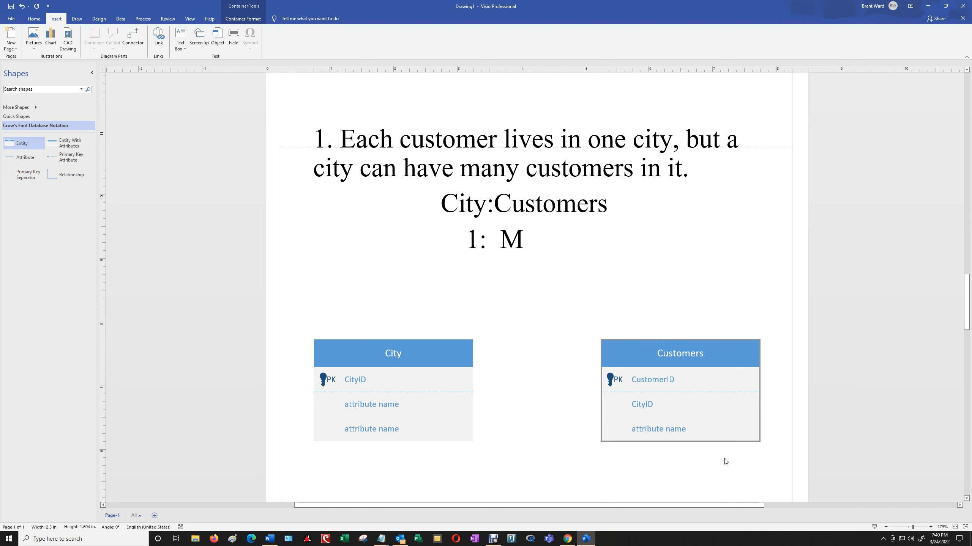
click(649, 407)
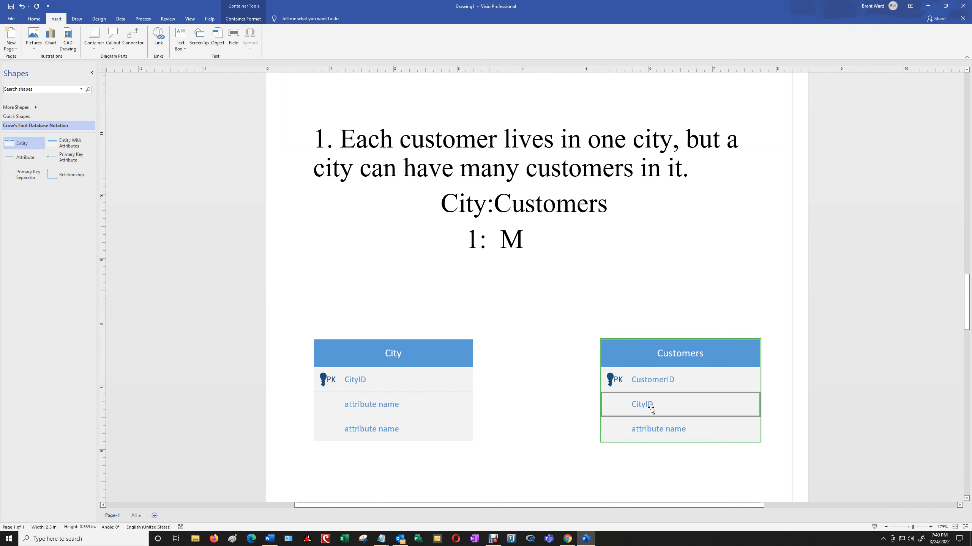
right_click(683, 395)
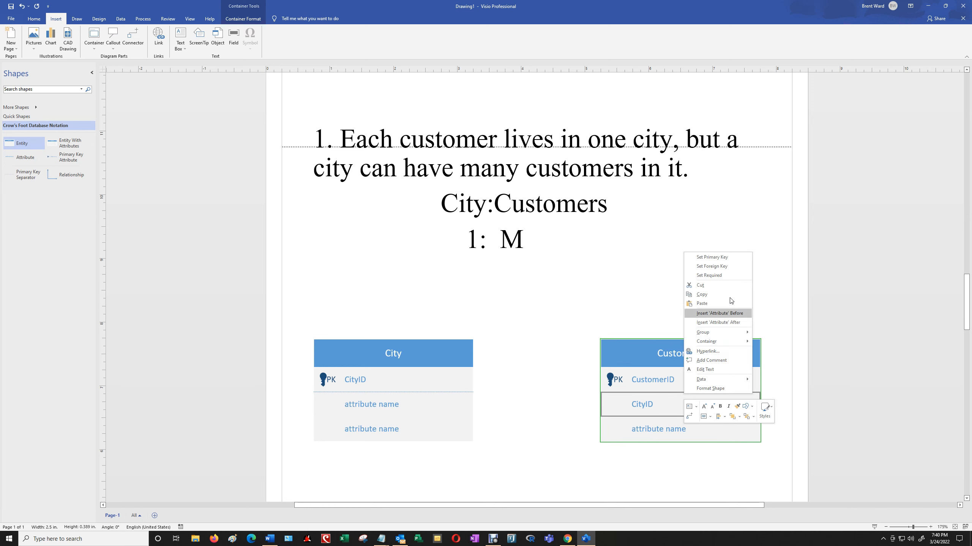
click(732, 266)
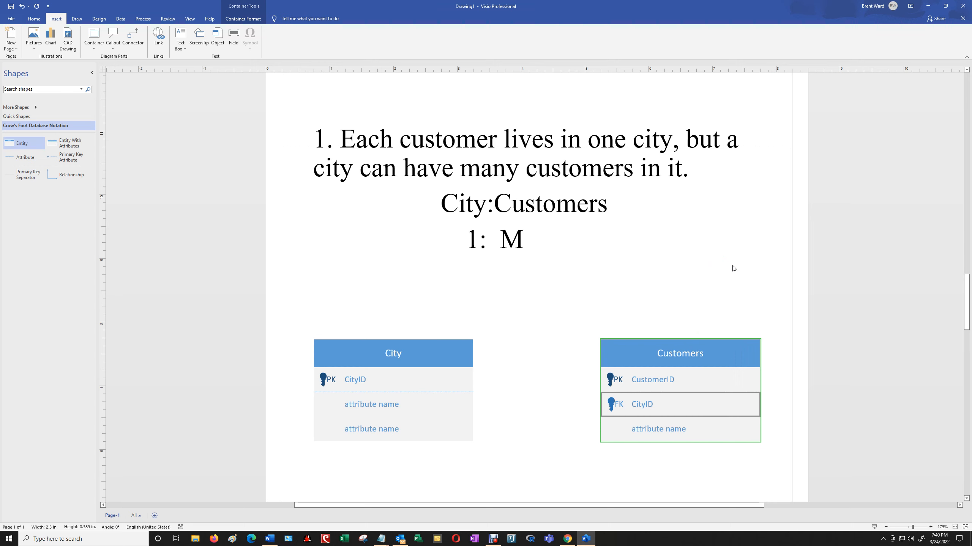
click(566, 411)
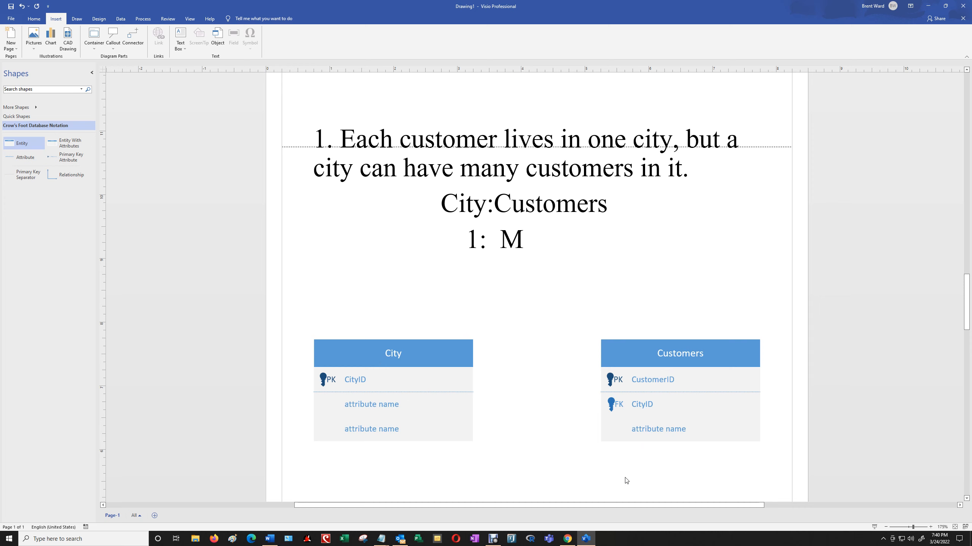
Step: Place a Relationship connector between the City and Customers entities and make it a straight connector
drag(52, 176, 528, 366)
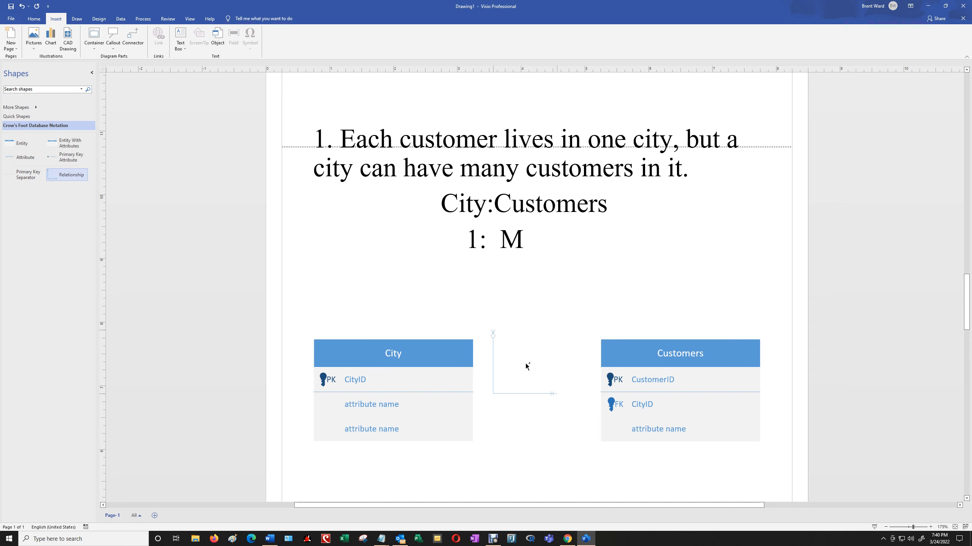
right_click(494, 363)
click(596, 340)
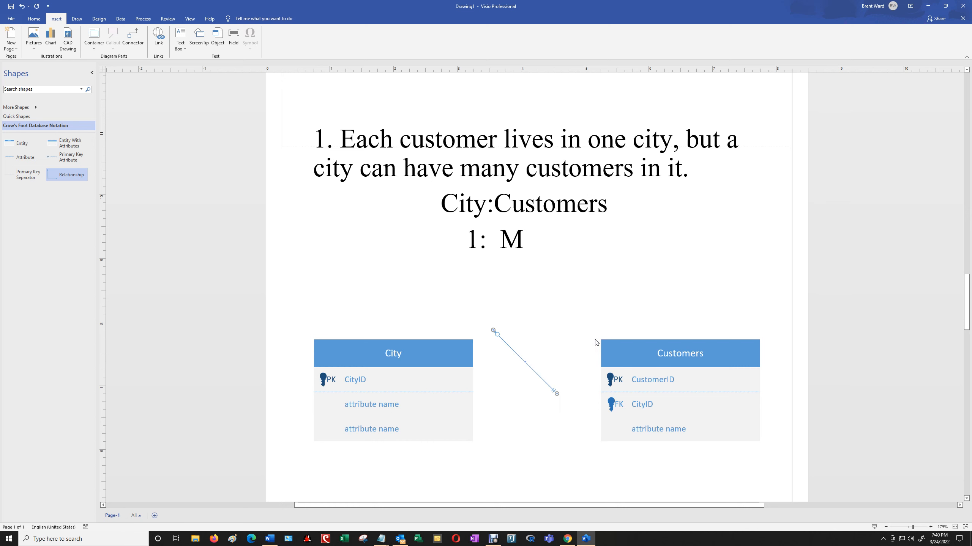
Step: Set the relationship connector's line width to 2 pt
right_click(530, 370)
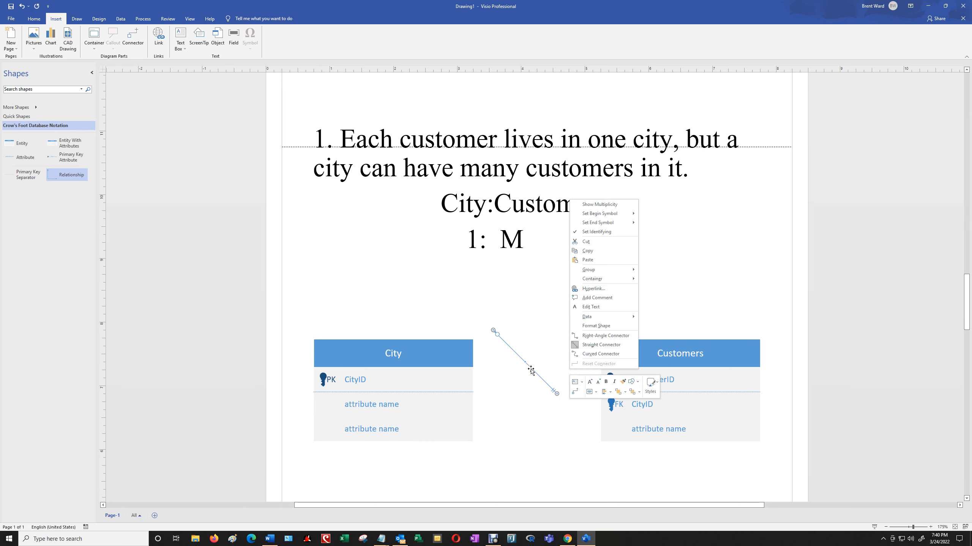
click(589, 327)
click(871, 112)
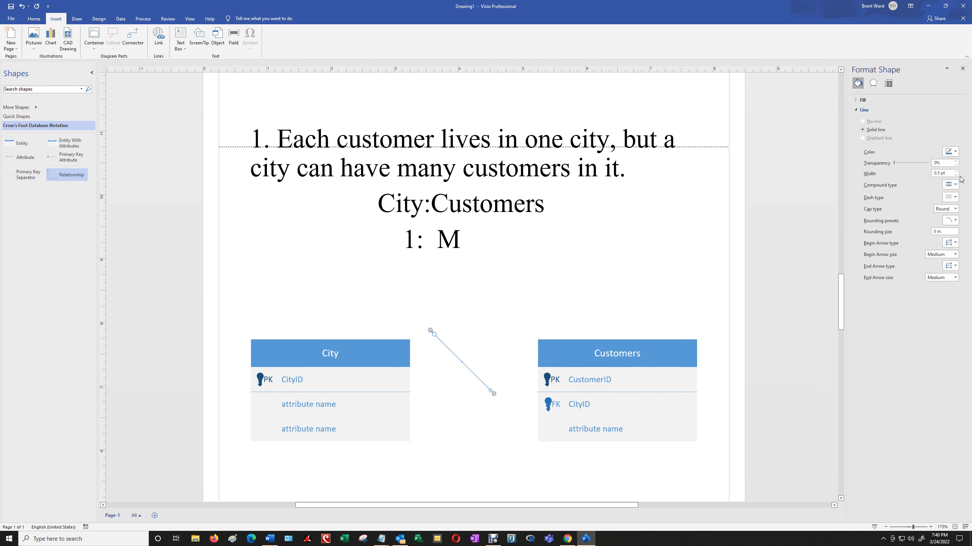
click(956, 173)
click(956, 172)
click(957, 173)
click(956, 172)
click(956, 172)
click(806, 208)
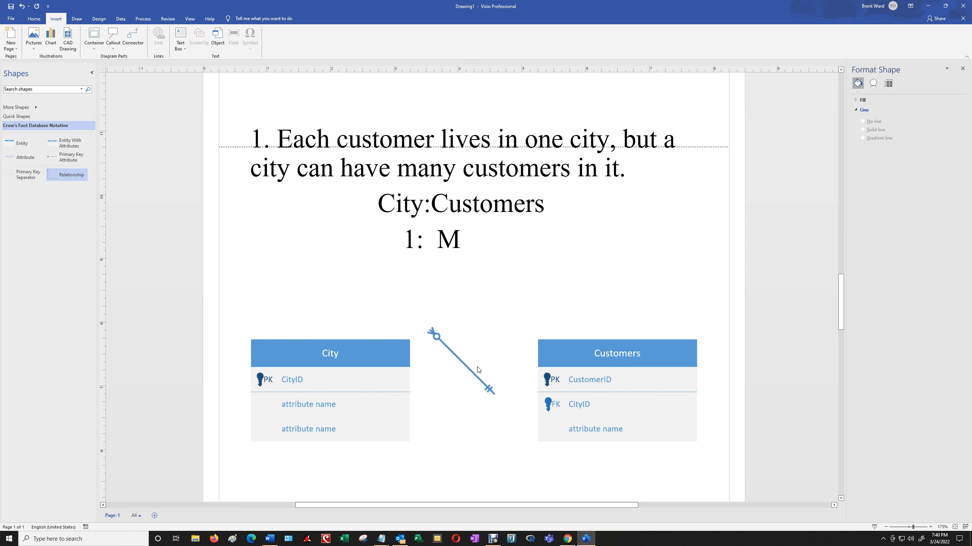
Step: Label the relationship connector "Lives In"
click(459, 360)
double_click(459, 360)
text(Lives In)
click(525, 321)
Step: Attach the relationship's crow's foot end to the Customers entity and its other end to the City entity
drag(474, 374, 462, 378)
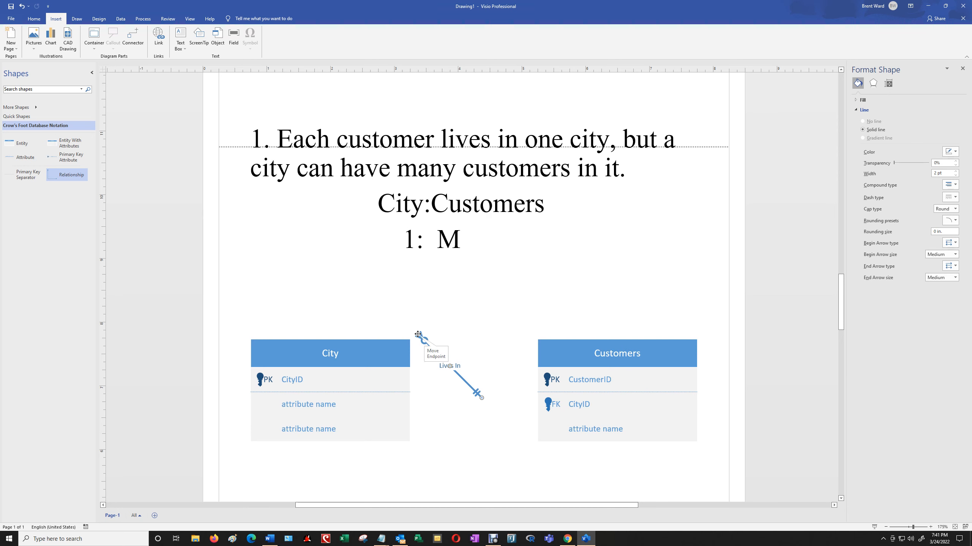
drag(417, 334, 538, 396)
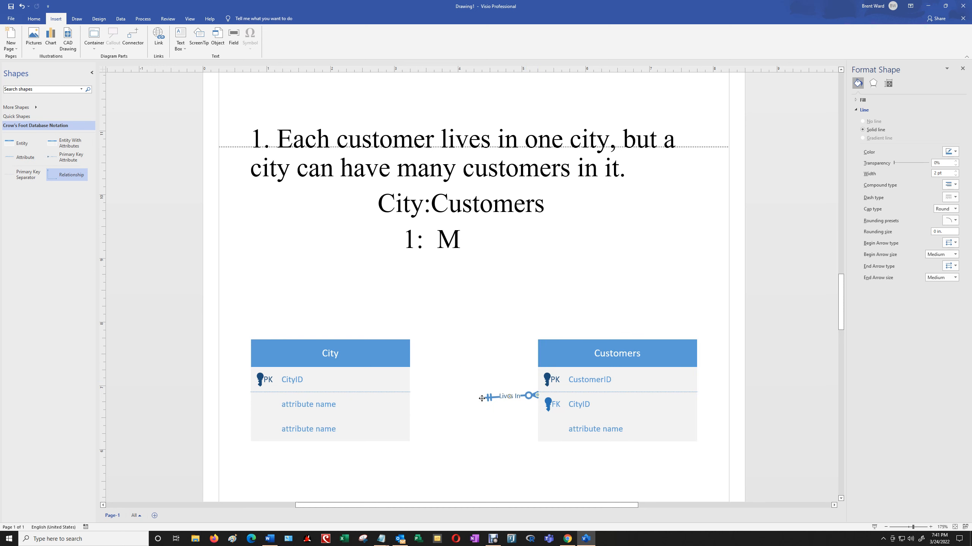
drag(469, 395, 409, 391)
click(453, 415)
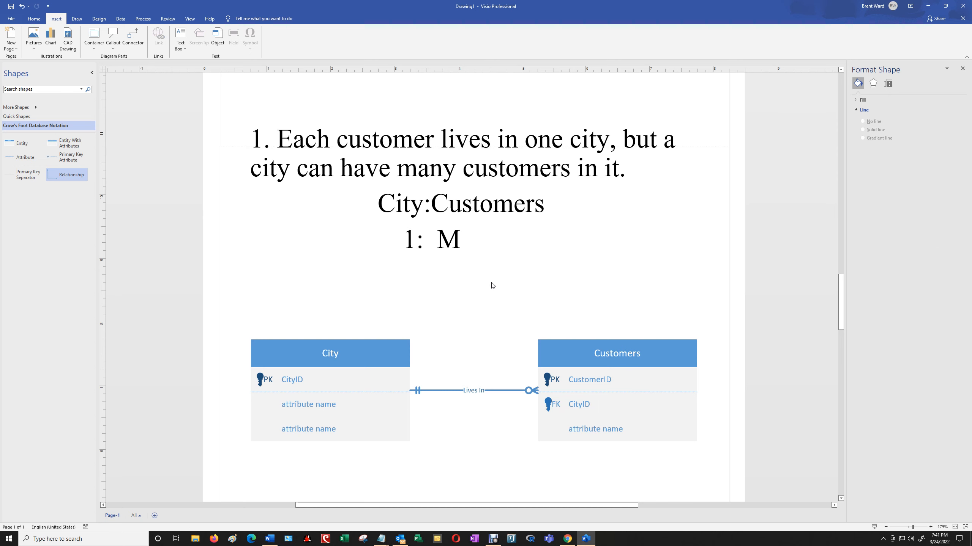
click(306, 405)
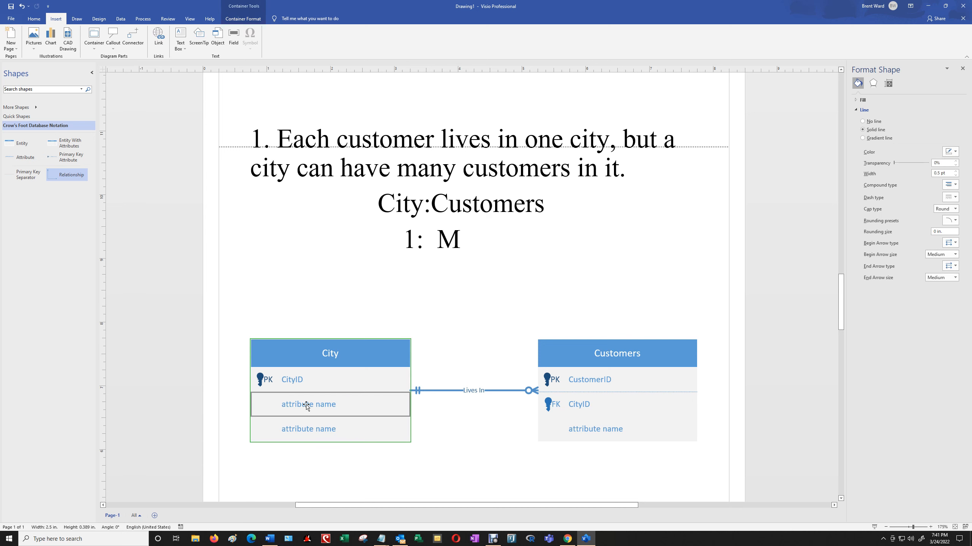
click(321, 430)
click(311, 408)
click(589, 430)
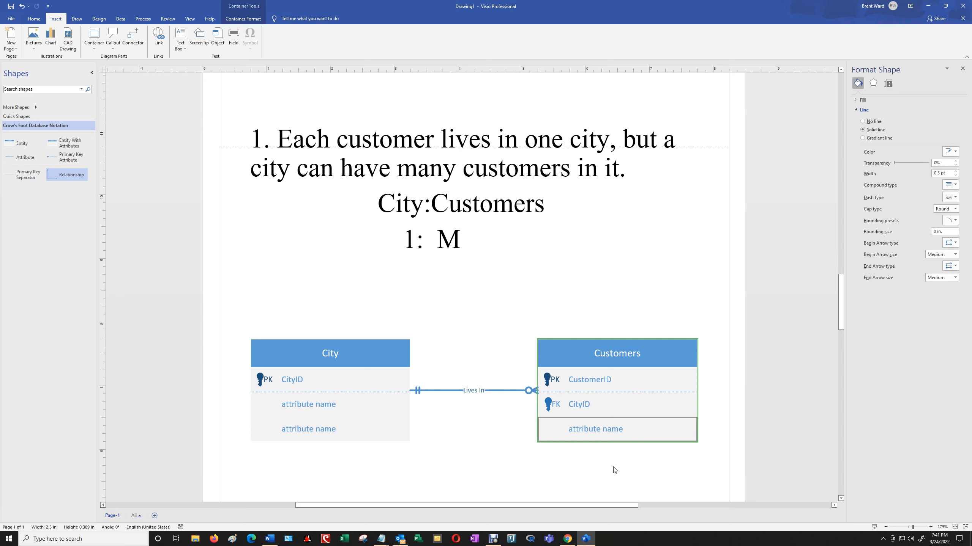
click(596, 276)
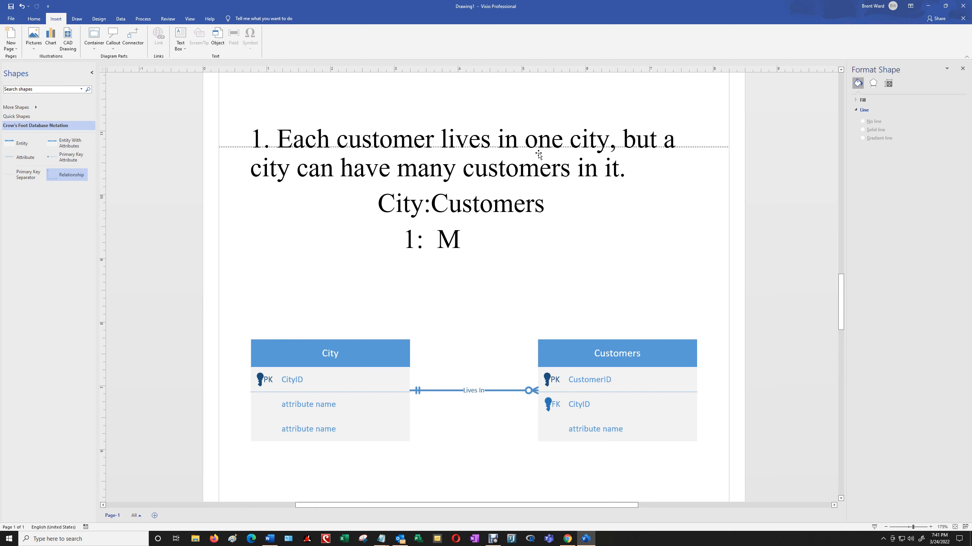
click(465, 203)
click(455, 203)
click(418, 205)
click(453, 204)
Step: Add a second page and draw a horizontal text box about 6.8 by 1.9 in near its upper edge
click(154, 515)
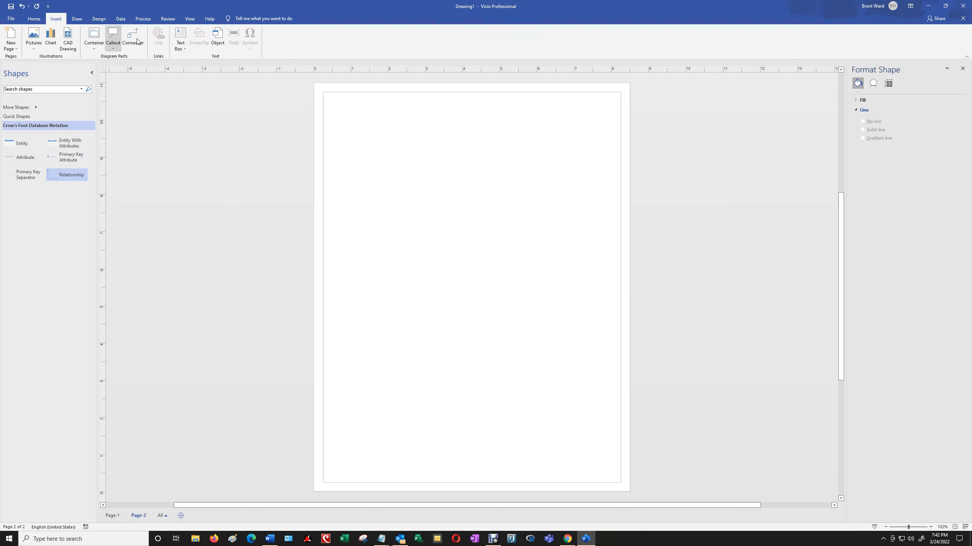
click(180, 46)
click(225, 57)
mouse_move(351, 120)
mouse_down()
mouse_move(623, 157)
mouse_move(605, 190)
mouse_up()
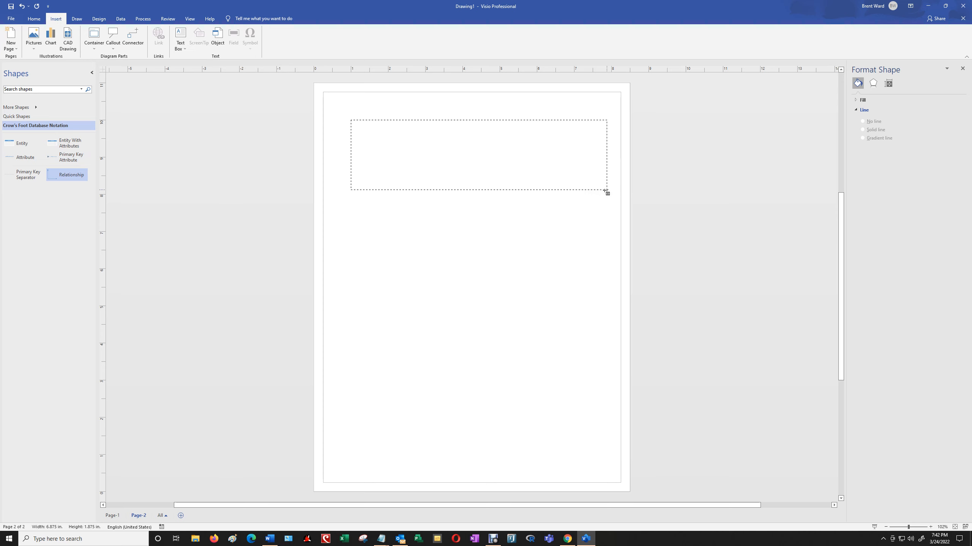
Step: Copy sentence 2 about students and advisors from the Word document and paste it into the new text box in Visio
click(270, 539)
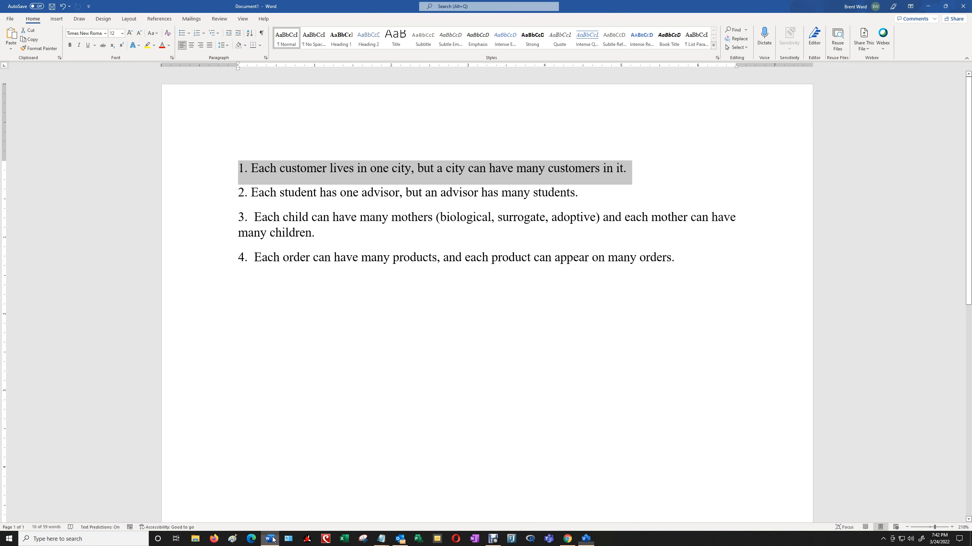
drag(590, 197, 213, 199)
key(ctrl+c)
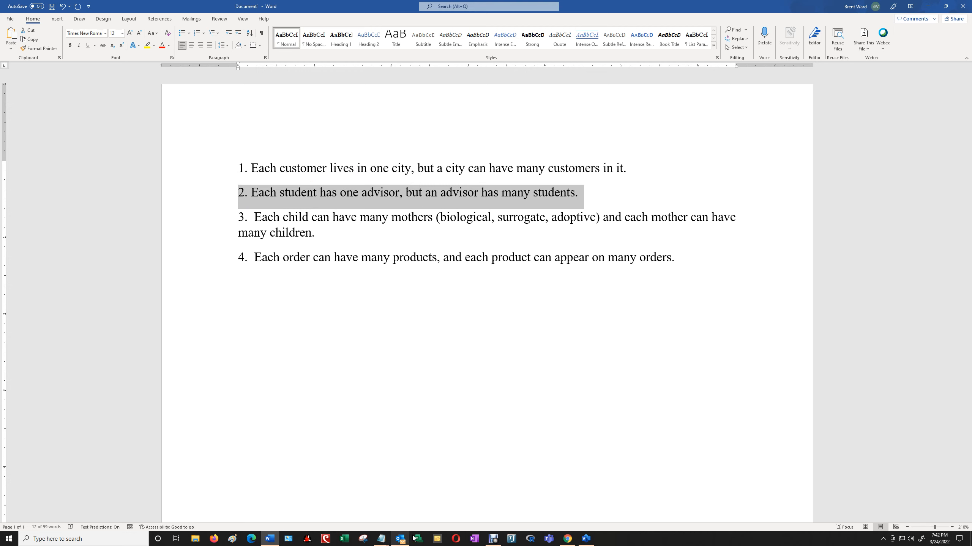
click(586, 539)
key(ctrl+v)
Step: Set the font size of the pasted sentence about students and advisors to 30 pt
drag(547, 149, 351, 149)
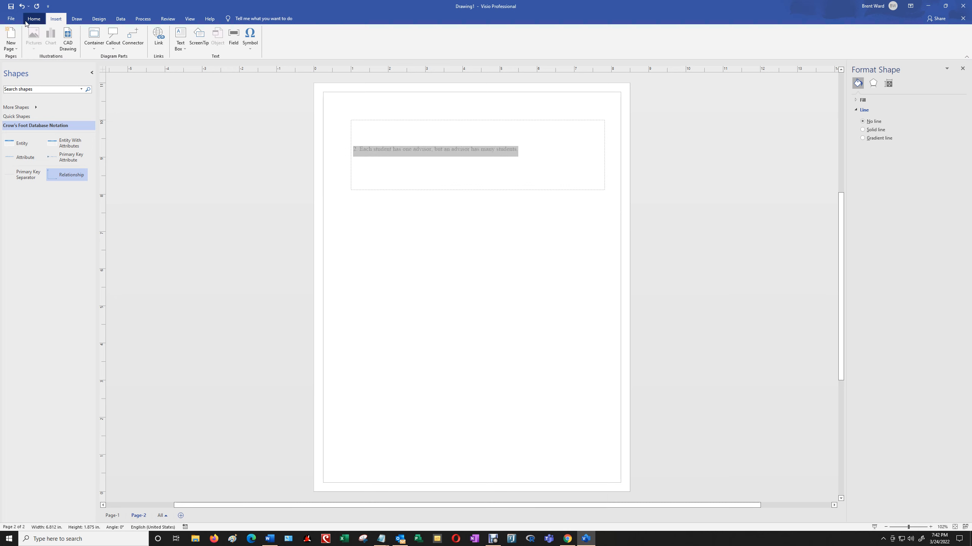
click(33, 21)
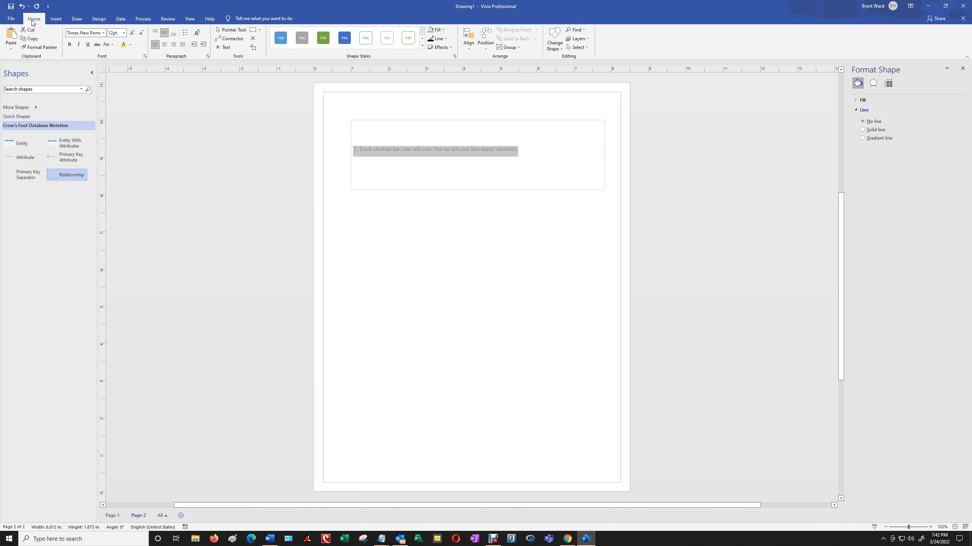
click(124, 33)
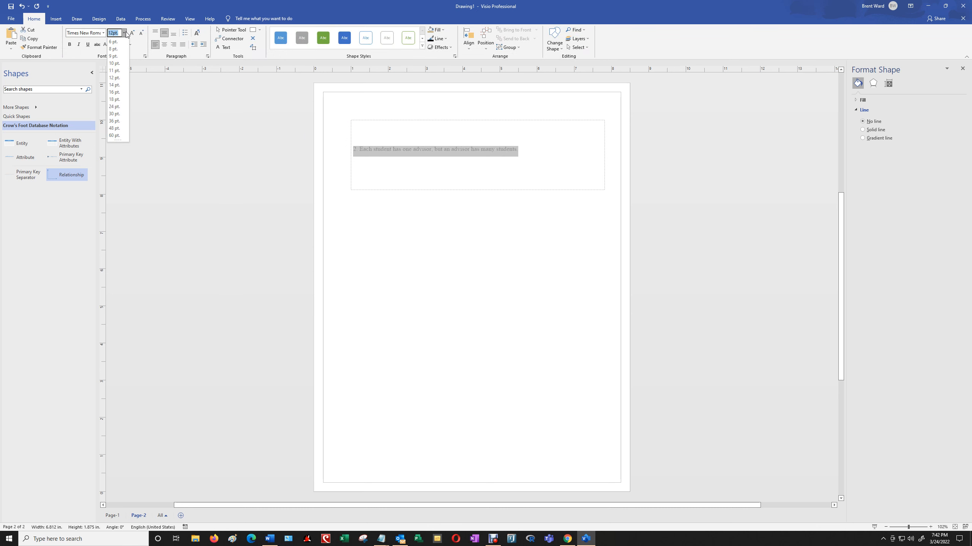
click(112, 113)
click(414, 304)
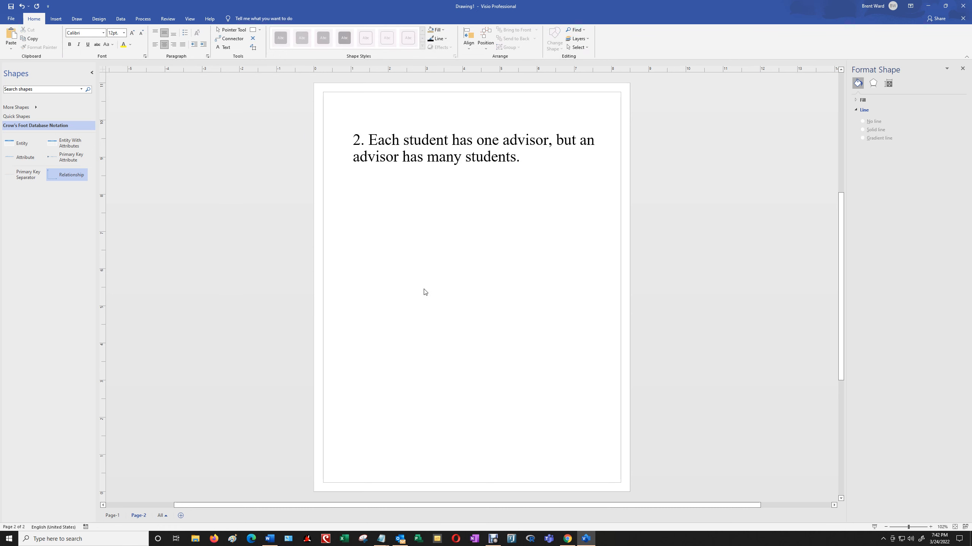
Step: Add the line "Advisor: Students" below the sentence in the text box, leaving a blank line between them
click(473, 150)
key(Escape)
double_click(509, 158)
click(520, 157)
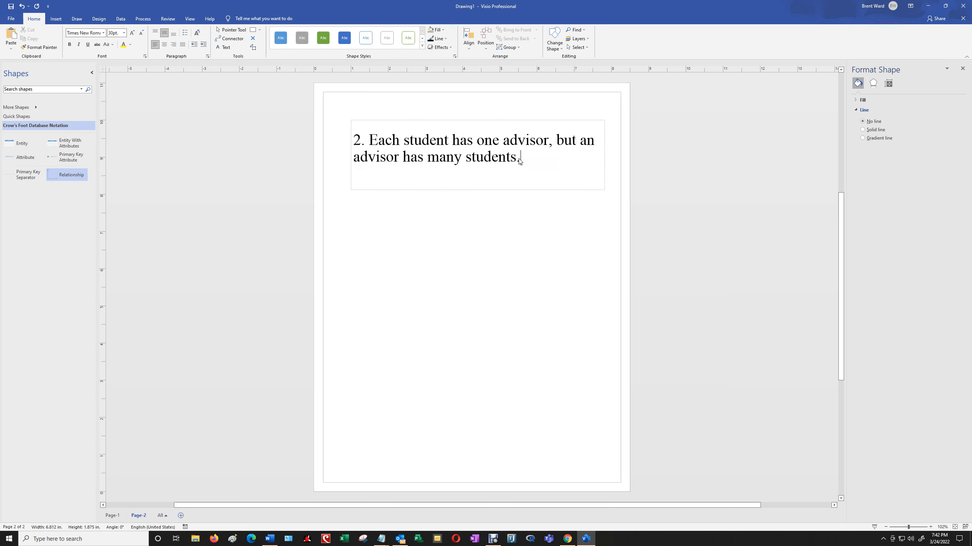
key(Return)
key(Return)
text(Advisor)
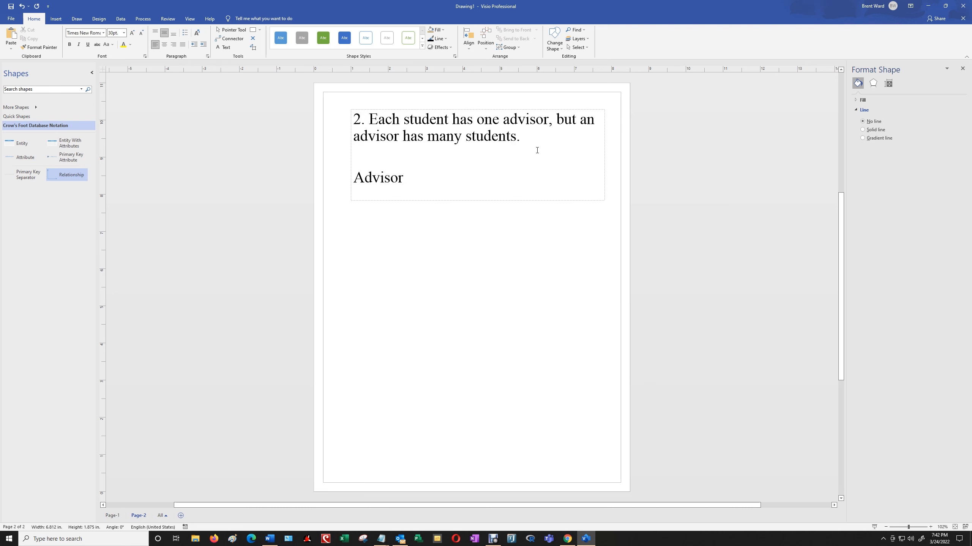
text(: Students)
Step: Add the cardinality "1 : M" on a new line beneath "Advisor: Students"
key(Return)
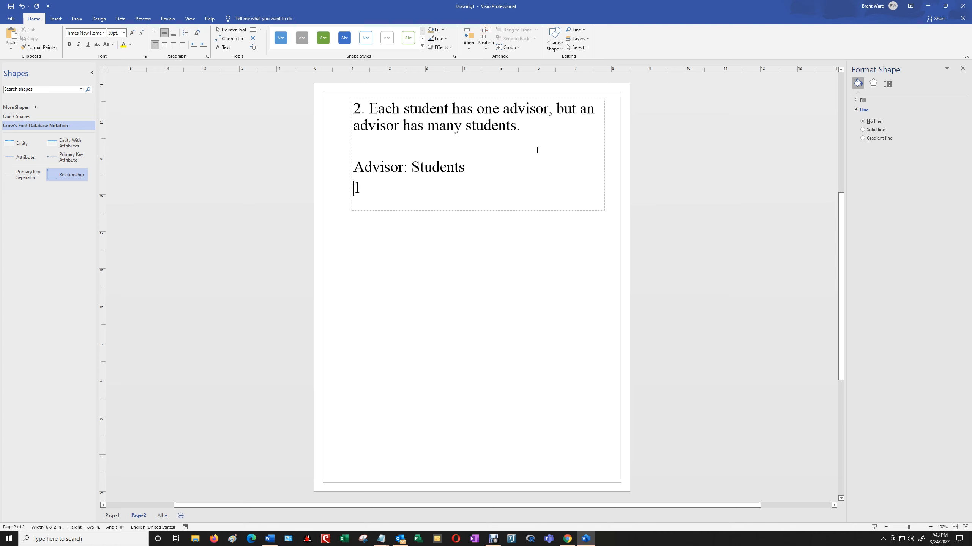
key(Right)
text(:  M)
drag(429, 126, 490, 125)
click(449, 190)
click(444, 239)
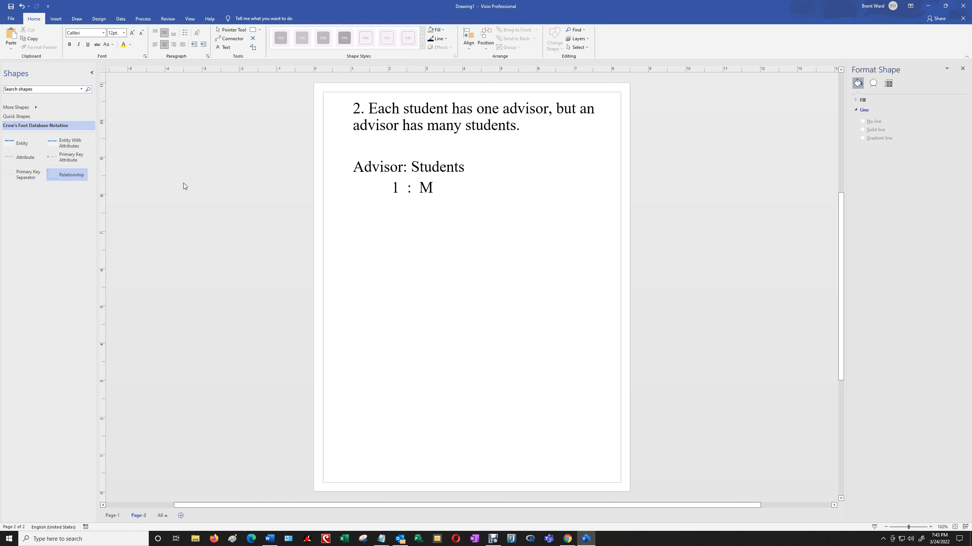
Step: Place two Entity shapes side by side below the text and name them Advisor and Students
drag(17, 144, 387, 276)
drag(17, 143, 551, 278)
click(392, 259)
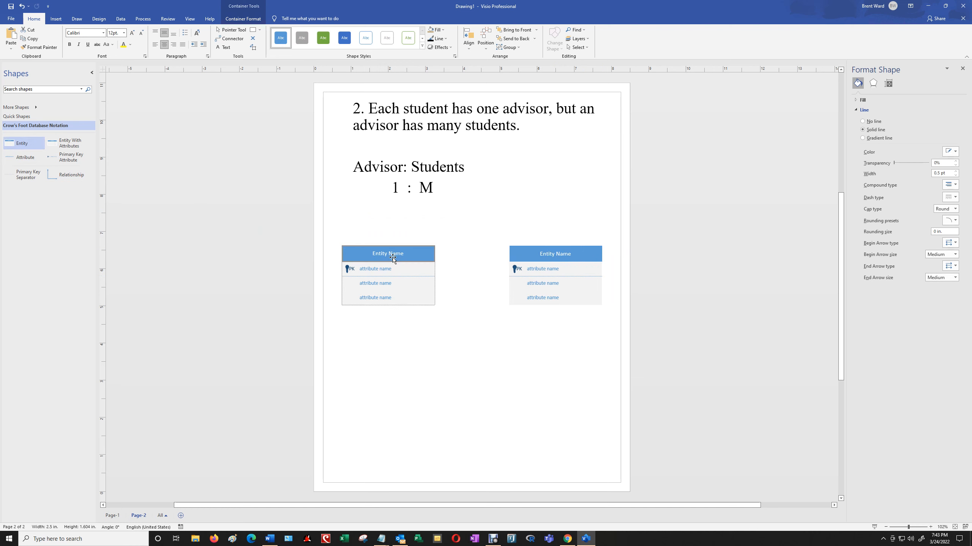
double_click(393, 259)
text(Advisor)
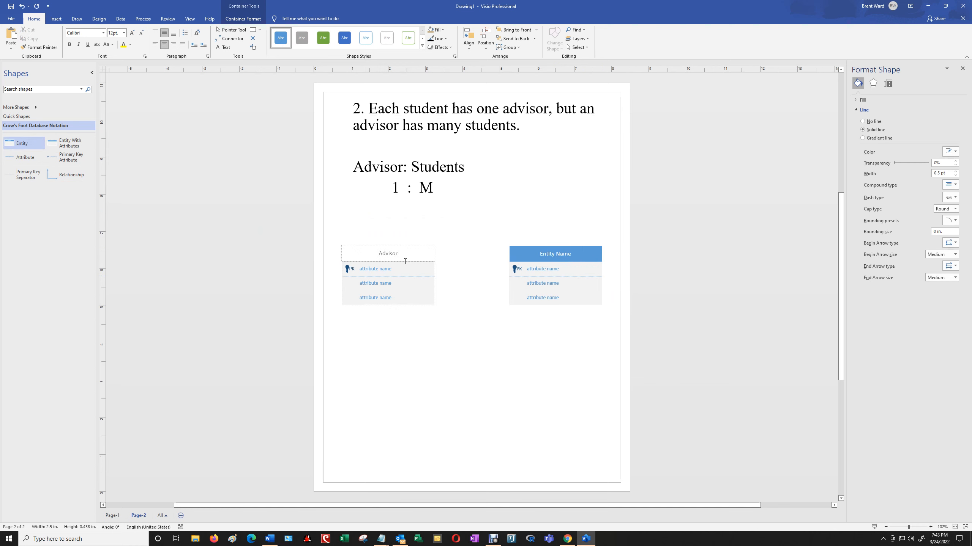
click(539, 254)
double_click(547, 254)
text(Students)
click(557, 224)
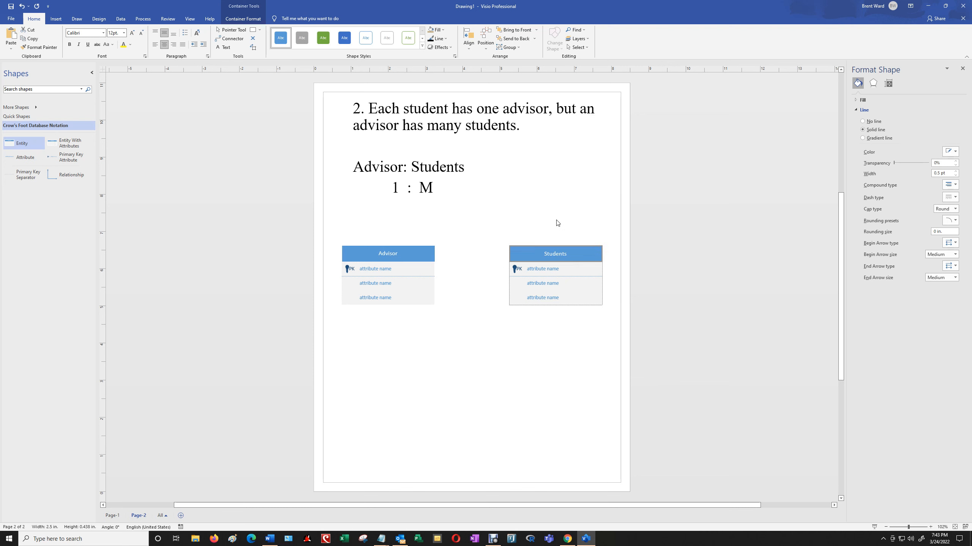
Step: Name the primary key attributes AdvisorID in the Advisor entity and StudentID in the Students entity
click(392, 269)
double_click(389, 269)
text(AdvisorID)
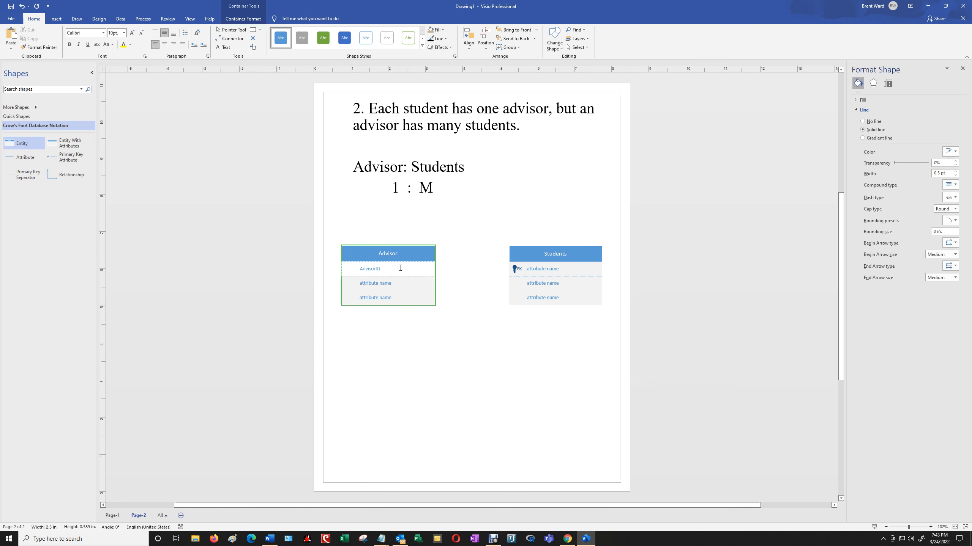
click(532, 270)
double_click(532, 269)
text(StudentID)
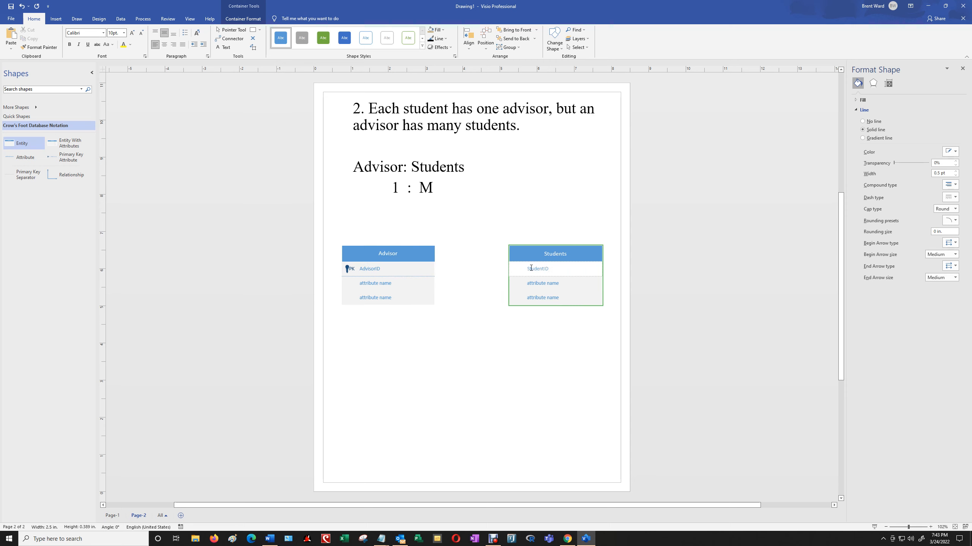
click(508, 381)
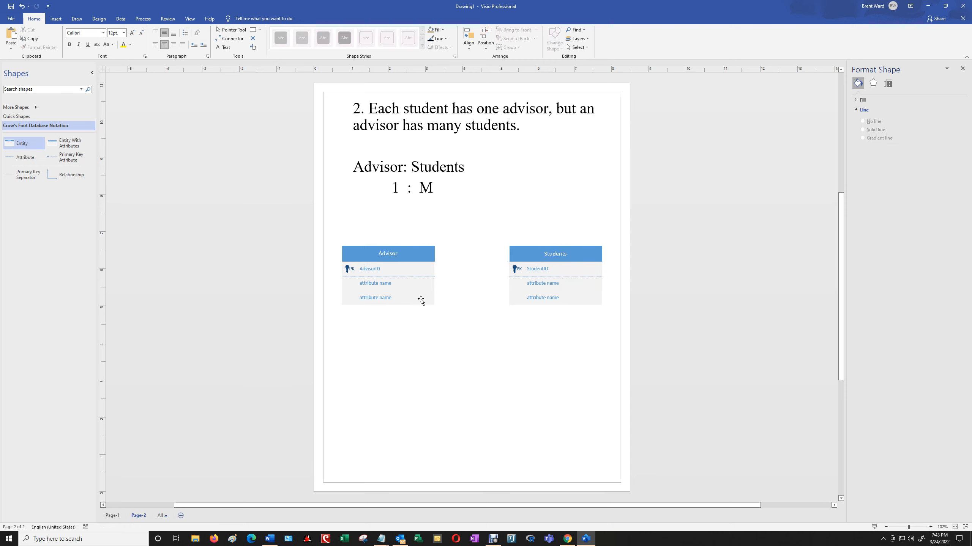
click(383, 273)
click(376, 269)
click(558, 284)
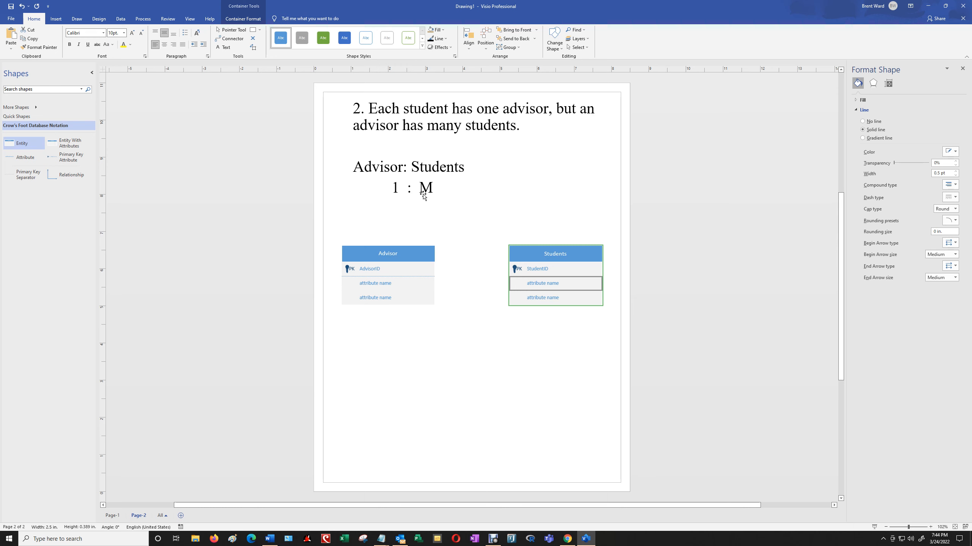
Step: Reposition the two entities slightly higher and level with each other, with Advisor on the page's left and Students on its right
drag(410, 254, 559, 349)
drag(574, 253, 420, 283)
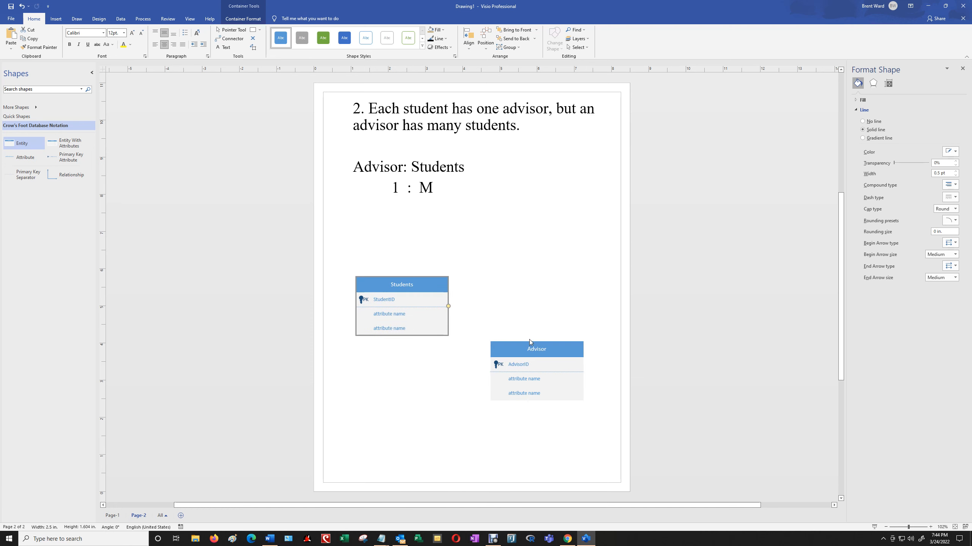
drag(538, 349, 396, 352)
drag(398, 287, 550, 280)
drag(416, 354, 396, 247)
drag(544, 280, 543, 246)
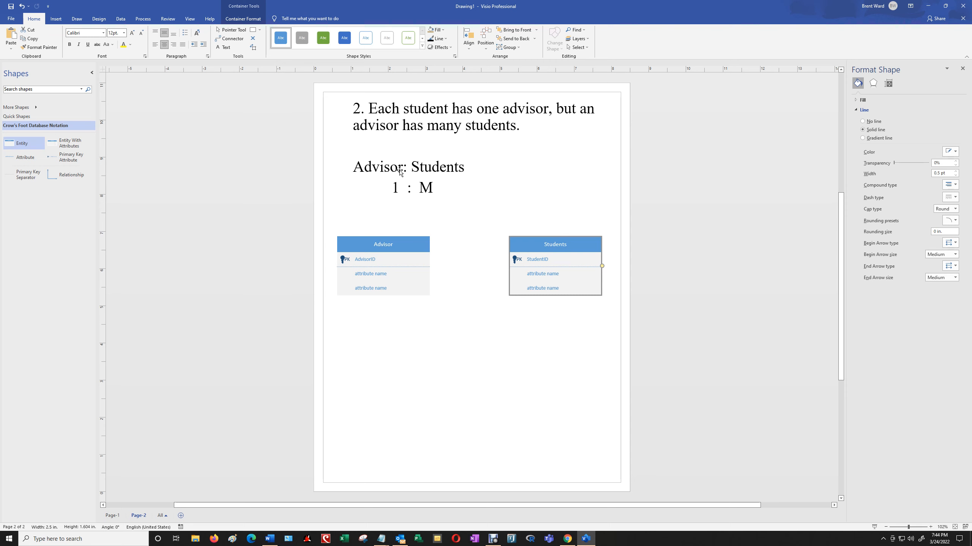
Step: Rename the first non-key attribute of the Students entity AdvisorId and set it as a foreign key
double_click(545, 274)
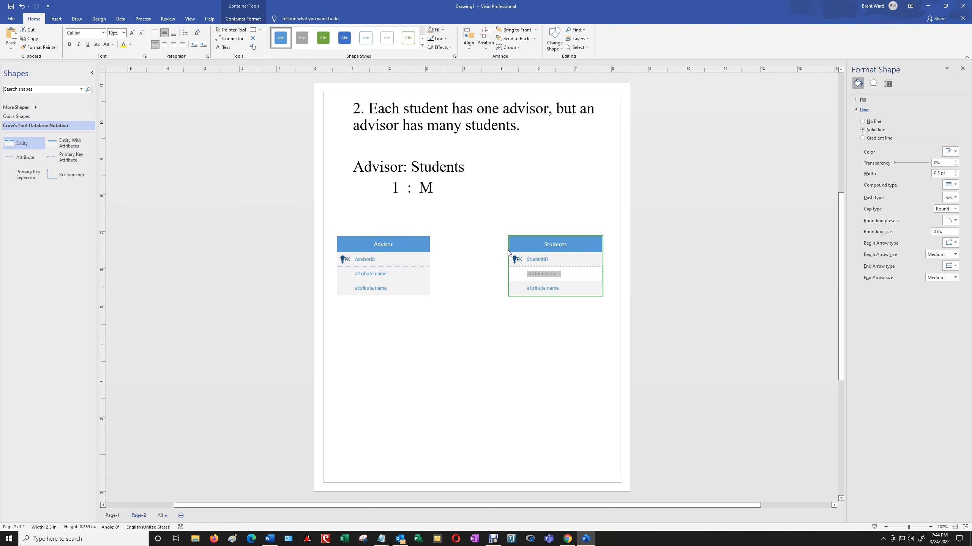
text(Ad)
right_click(567, 268)
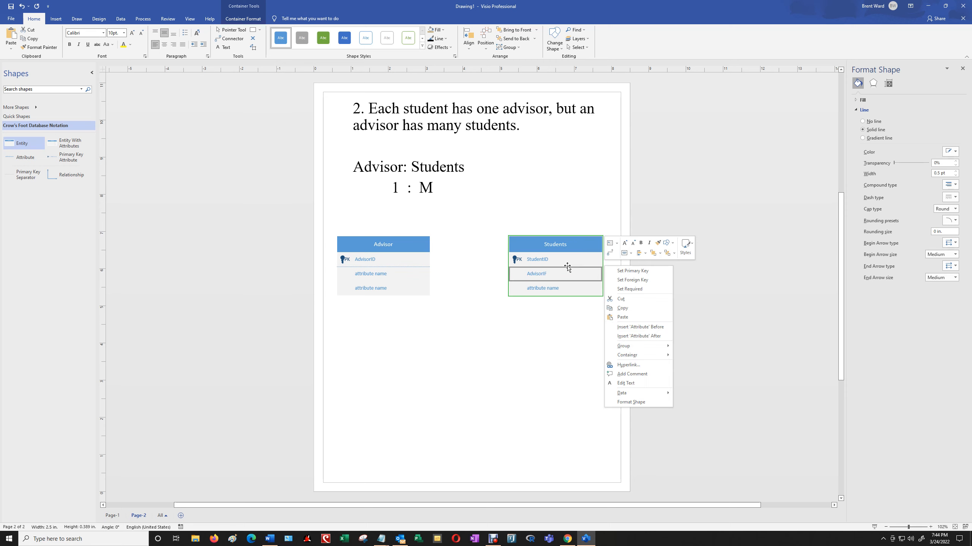
click(626, 281)
click(563, 318)
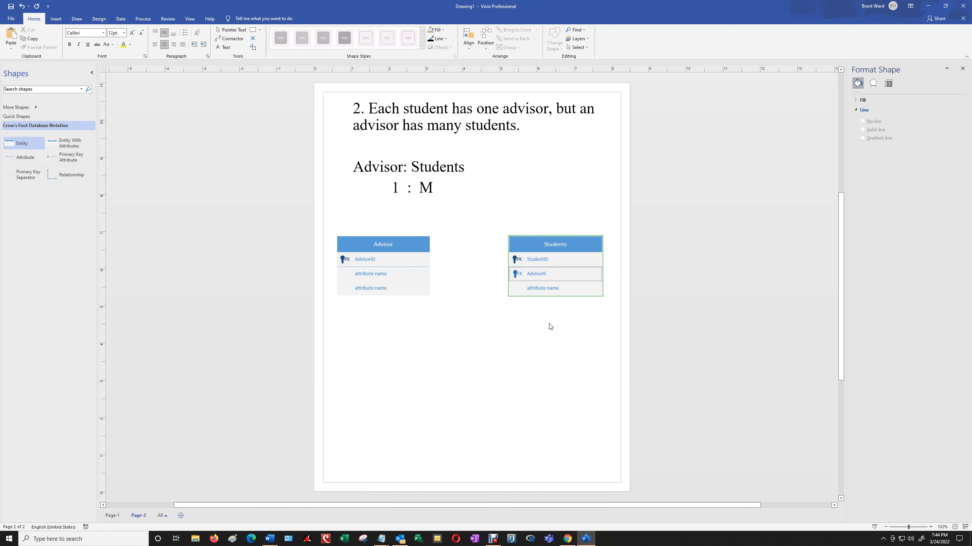
double_click(530, 276)
click(546, 275)
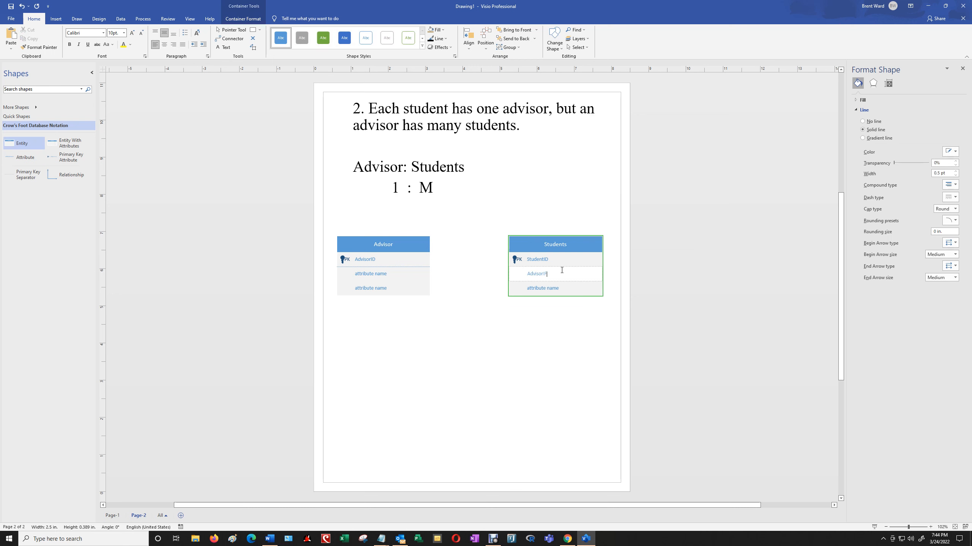
click(501, 343)
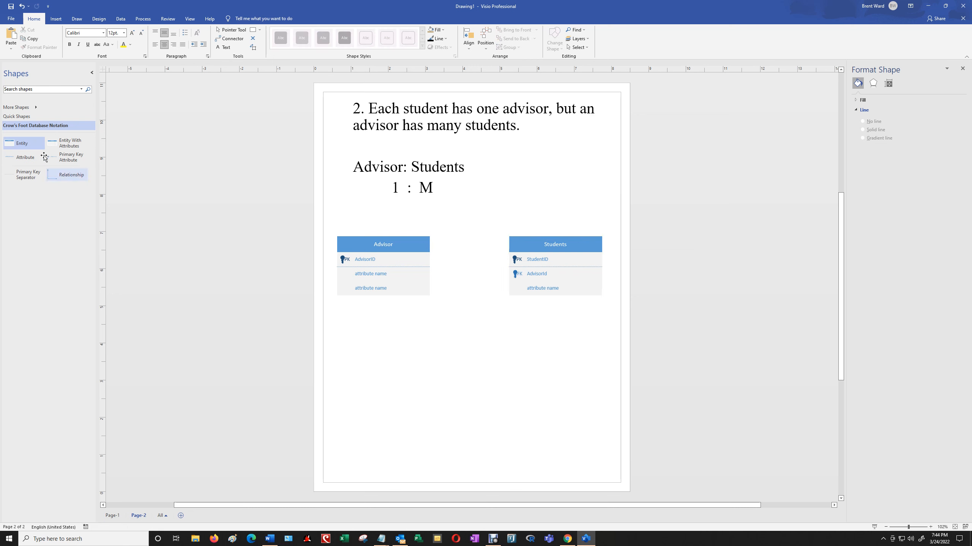
Step: Place a Relationship connector below the entities and change it to a straight connector
drag(49, 176, 434, 344)
right_click(416, 341)
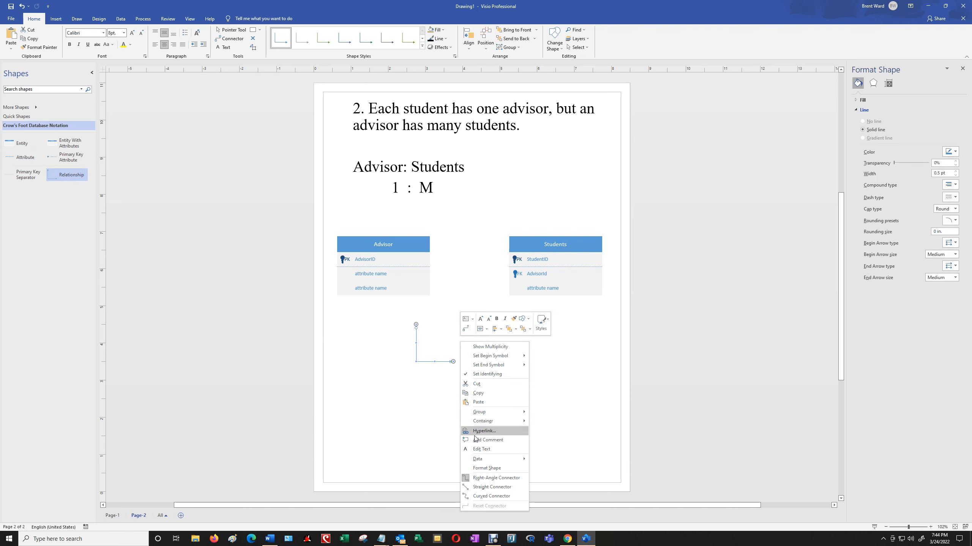
click(483, 487)
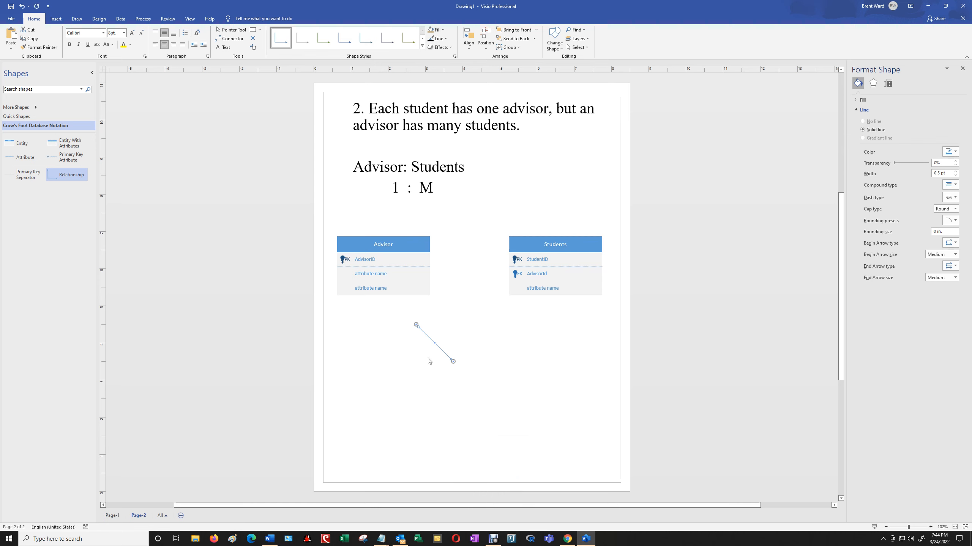
Step: Set the relationship connector's line width to 2 pt and label it "Advises"
right_click(433, 343)
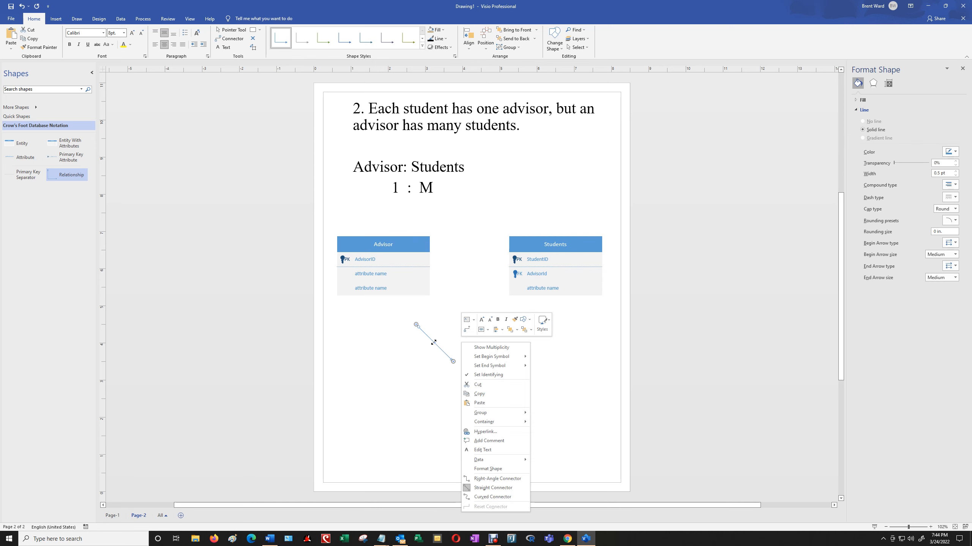
click(492, 469)
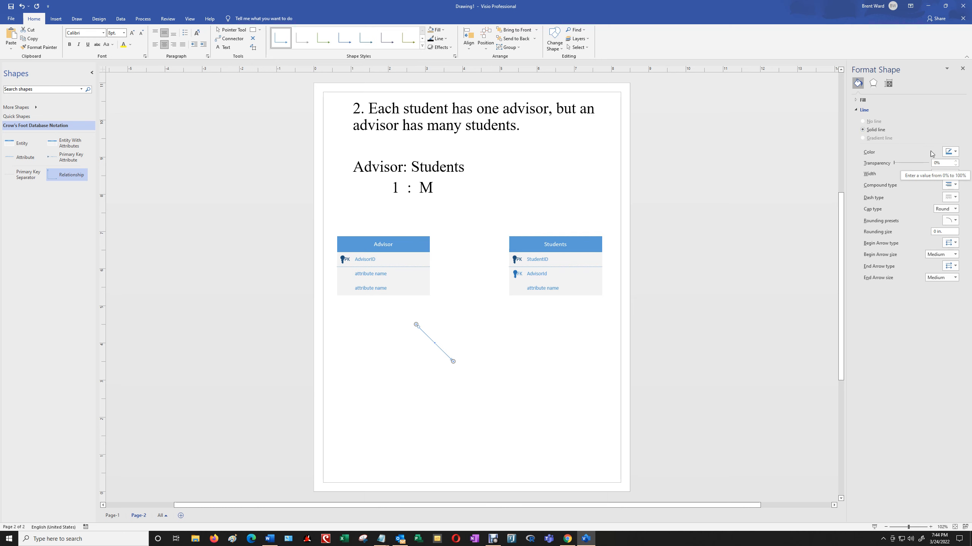
click(955, 171)
click(956, 171)
click(956, 171)
click(955, 171)
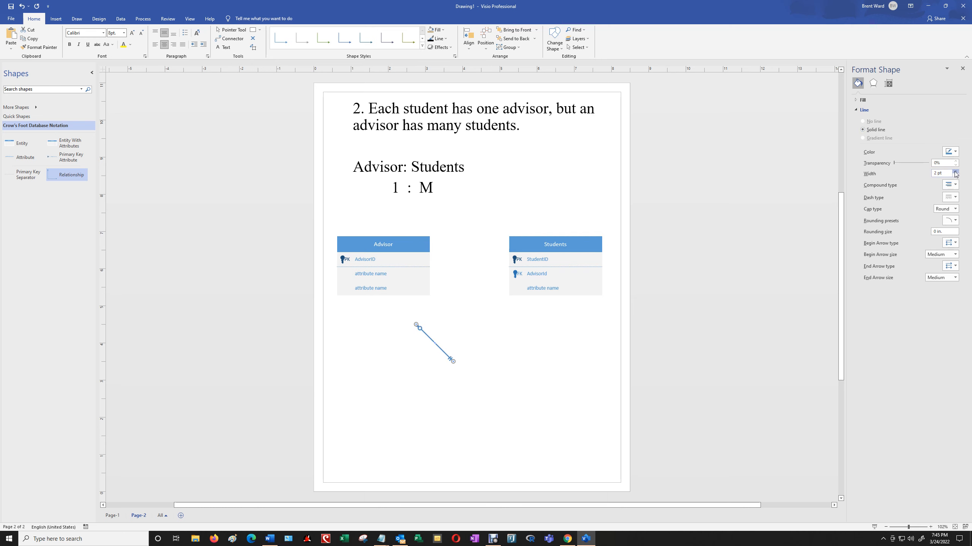
click(518, 362)
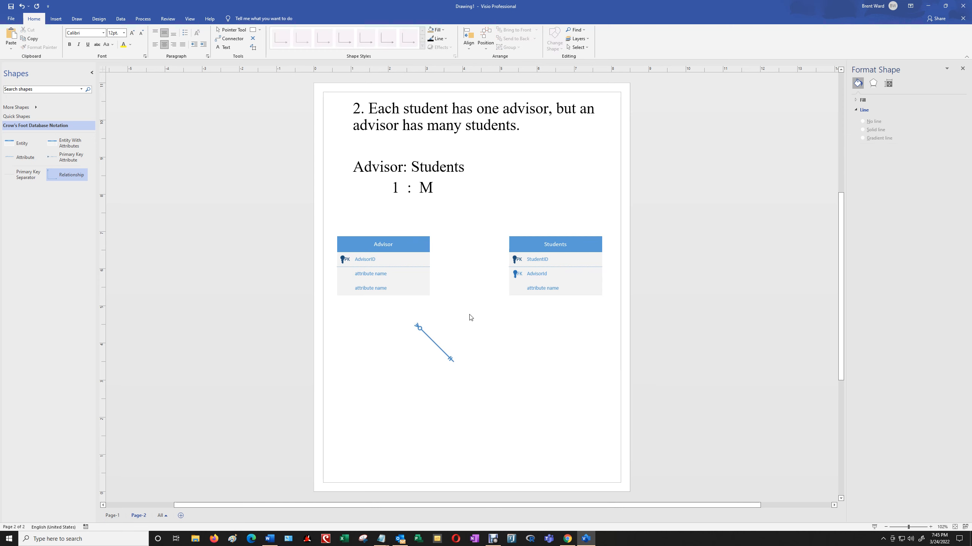
click(434, 344)
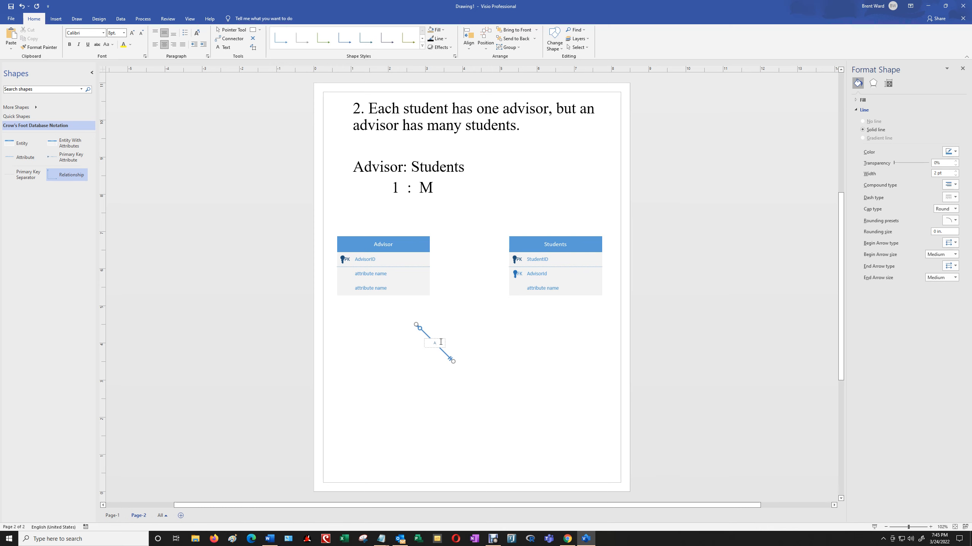
click(797, 339)
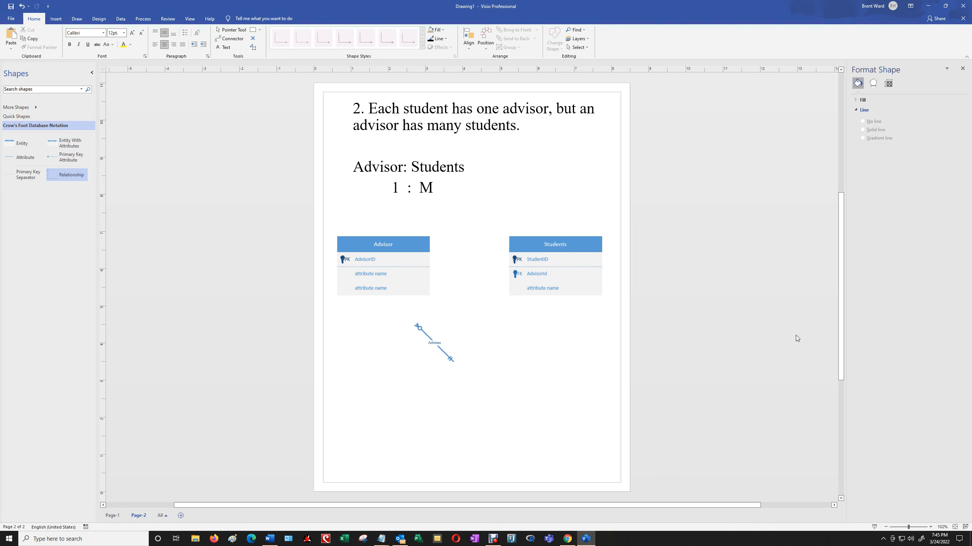
Step: Attach the Advises connector's crow's foot end to the Students entity and its other end to the Advisor entity
click(931, 527)
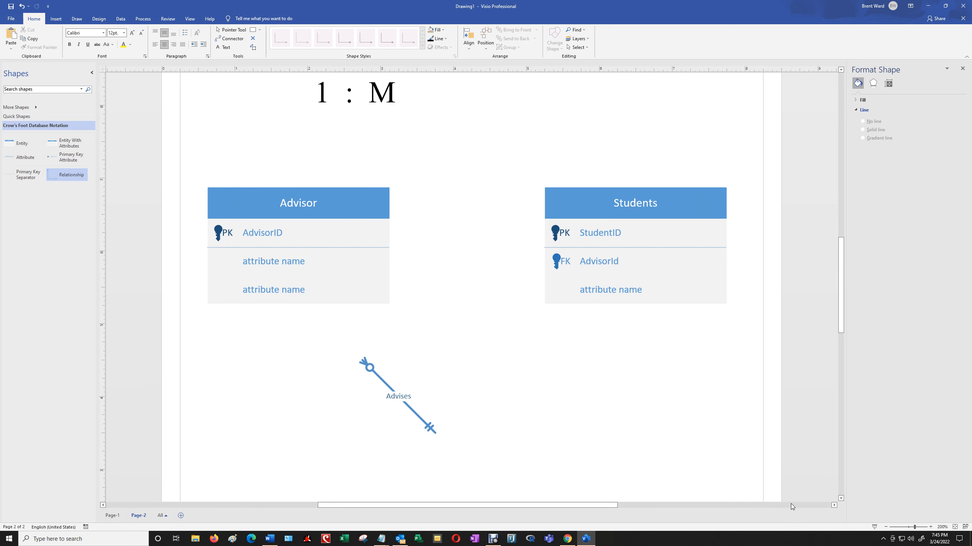
scroll(791, 502, up, 5)
scroll(791, 501, down, 1)
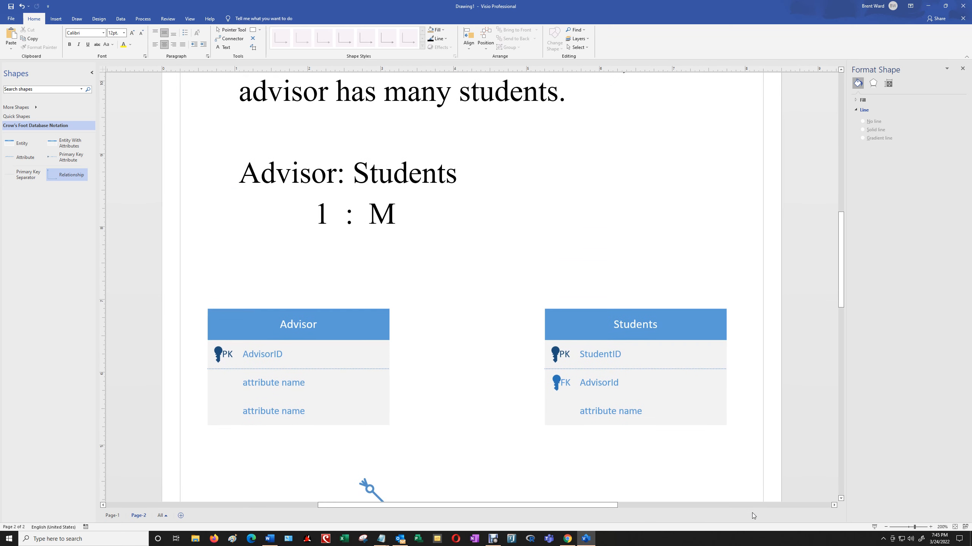
drag(373, 492, 464, 397)
drag(525, 458, 431, 458)
drag(452, 394, 544, 394)
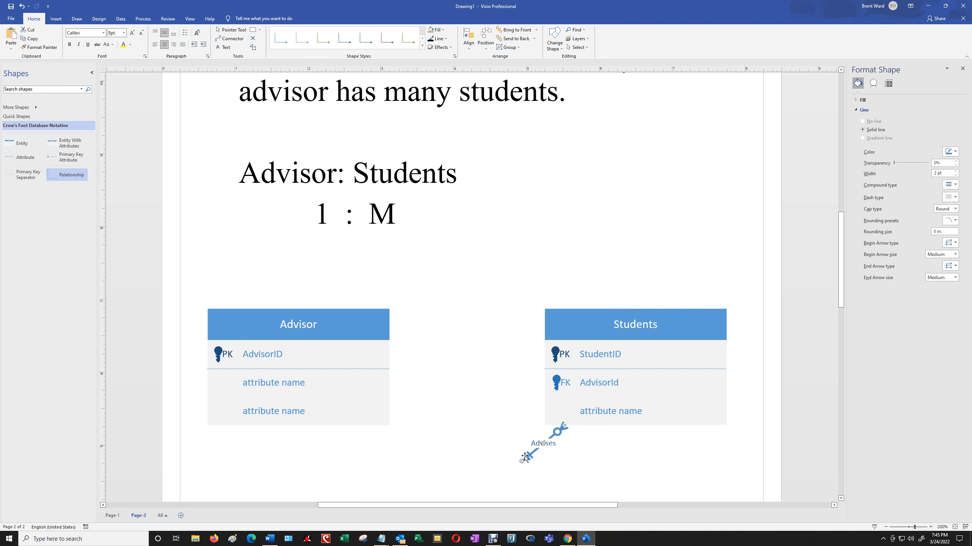
drag(520, 464, 383, 367)
click(456, 400)
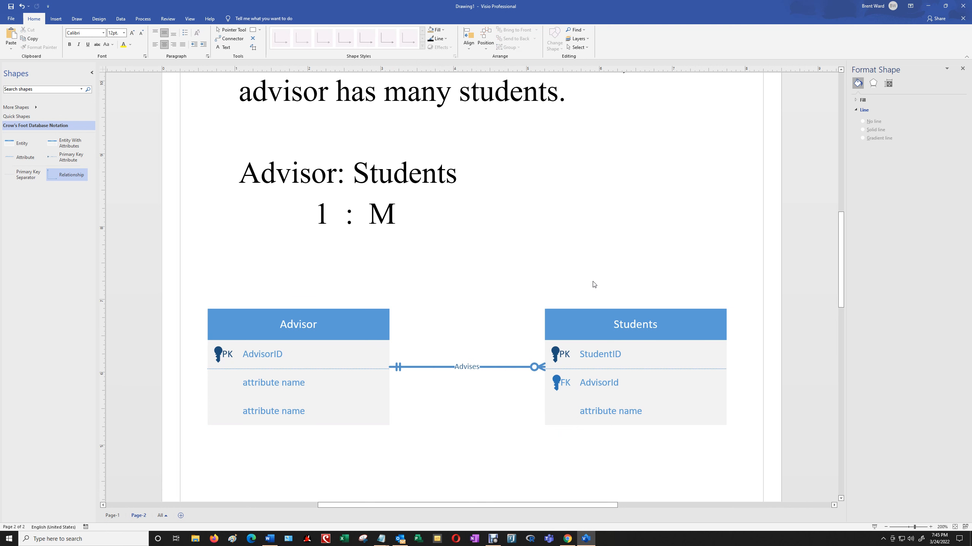
scroll(567, 276, up, 2)
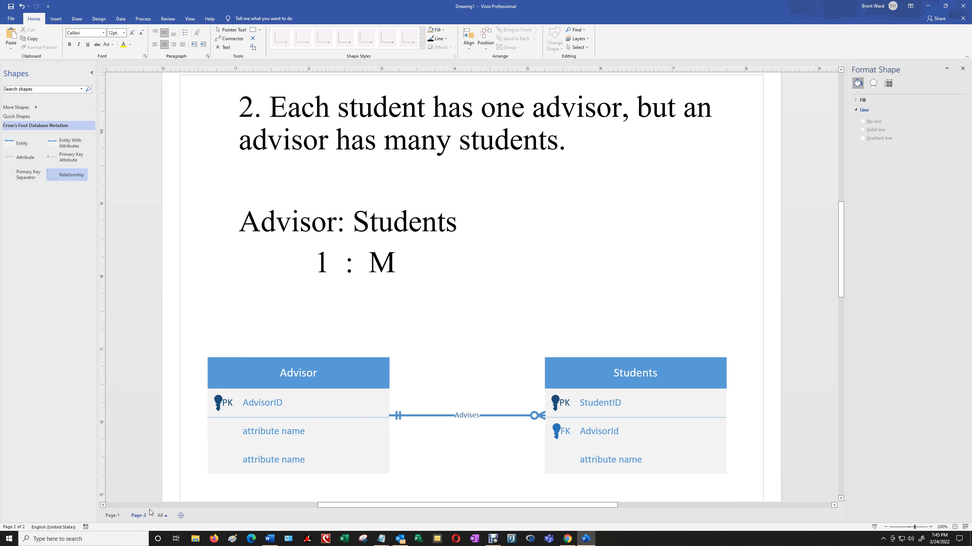
Step: Add a third page and draw a text box about 7.125 in wide by 1.75 in high near its upper edge
click(181, 516)
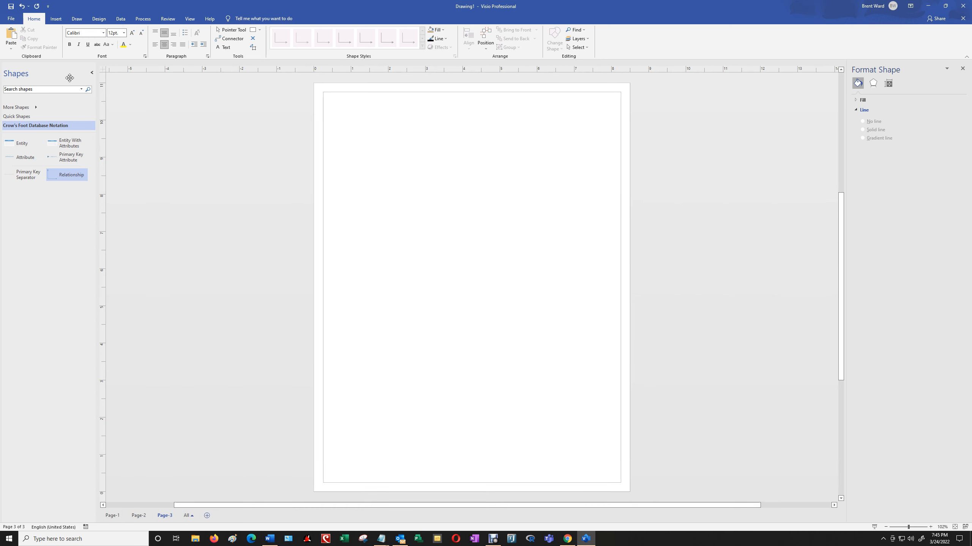
click(56, 19)
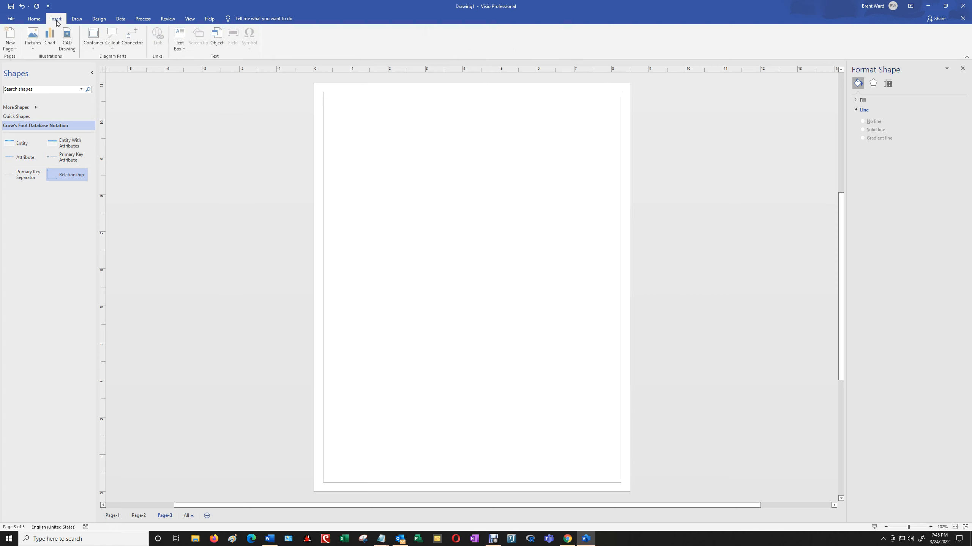
click(184, 45)
click(193, 57)
mouse_move(342, 129)
mouse_down()
mouse_move(598, 170)
mouse_move(606, 194)
mouse_up()
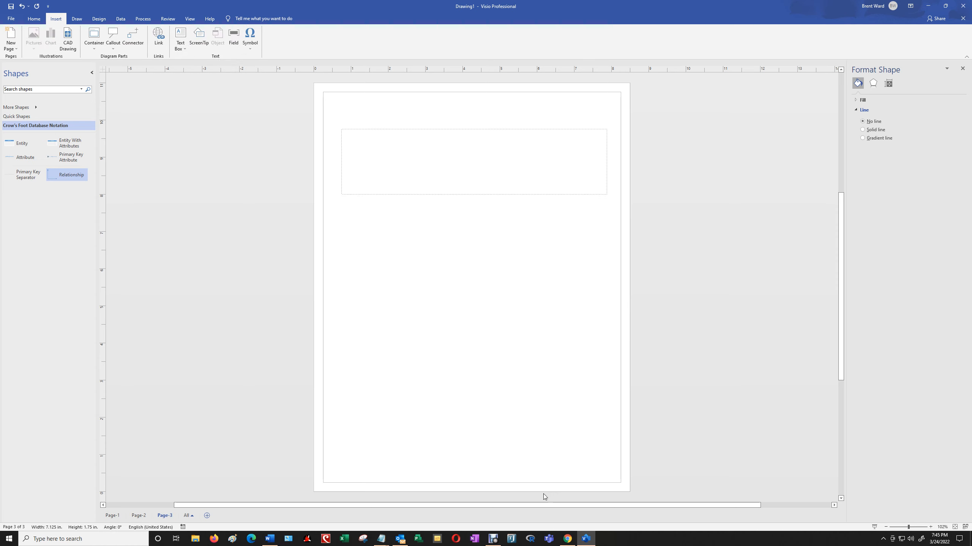
Step: Copy sentence 3 about children and mothers, without its number, from the Word document and paste it into Visio's new text box
click(270, 539)
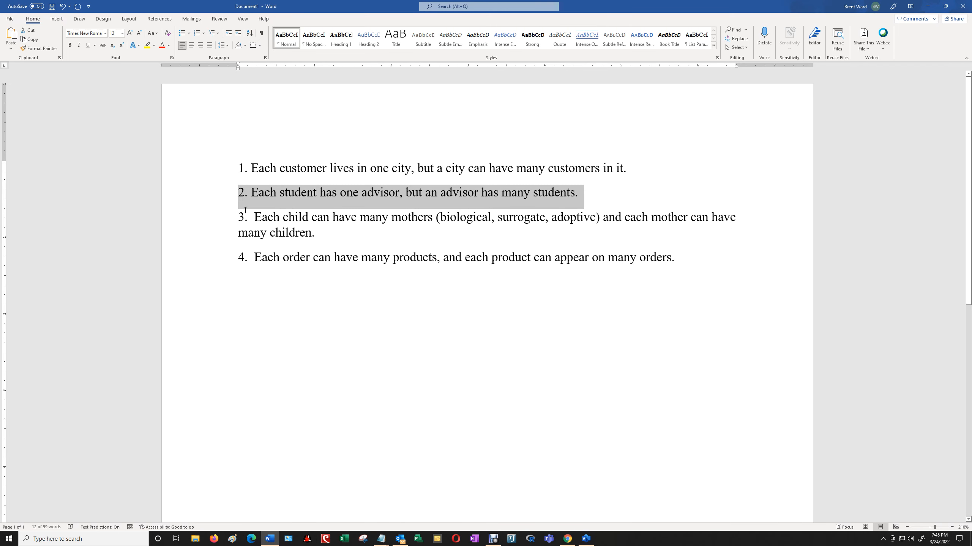
drag(253, 215, 379, 232)
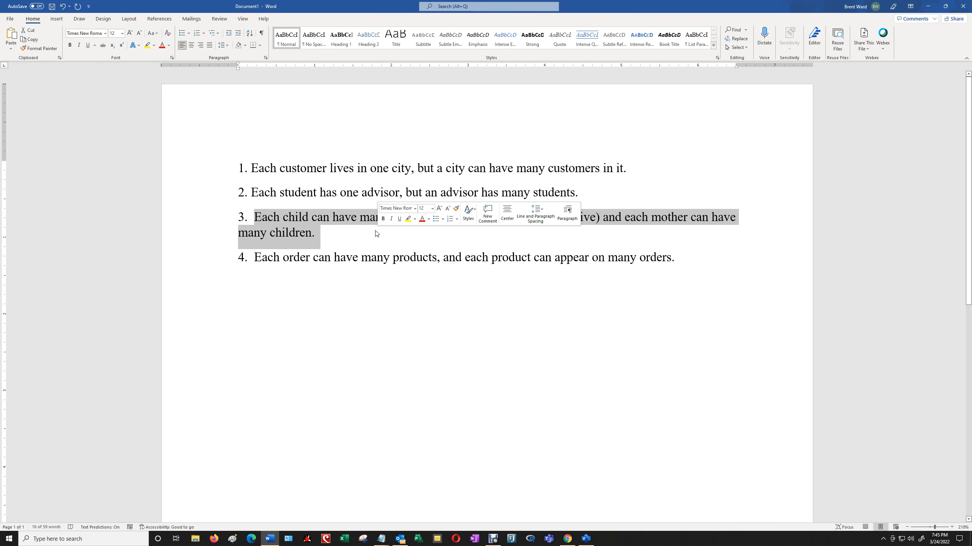
right_click(359, 222)
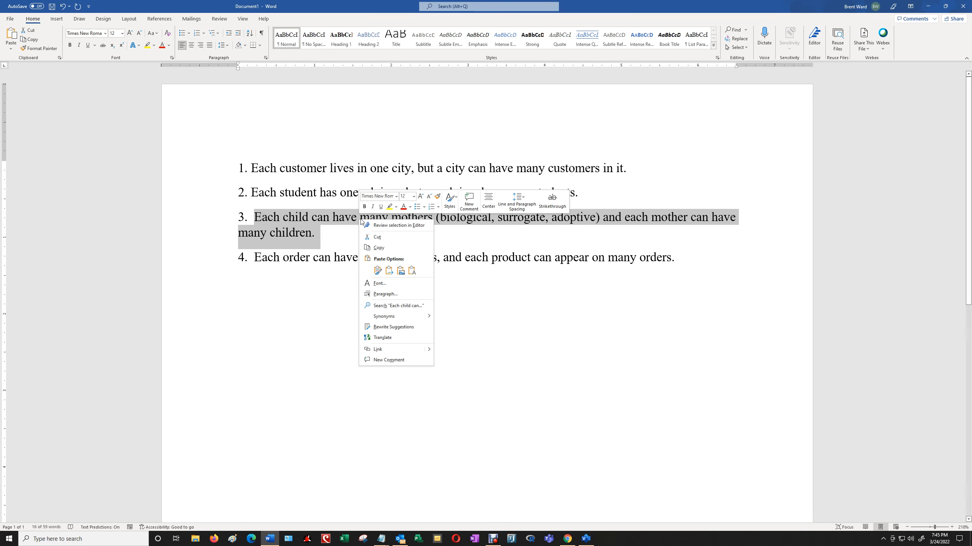
click(377, 240)
click(567, 539)
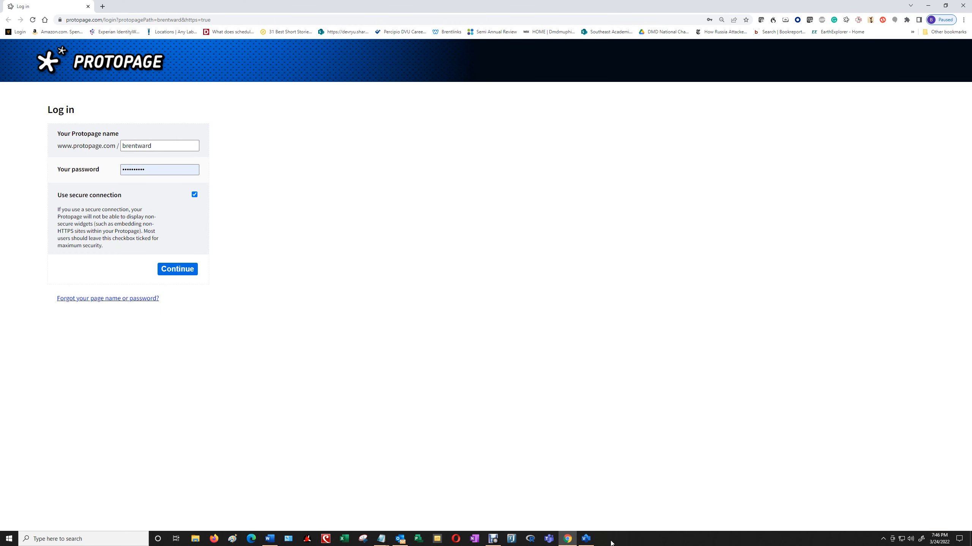
click(586, 539)
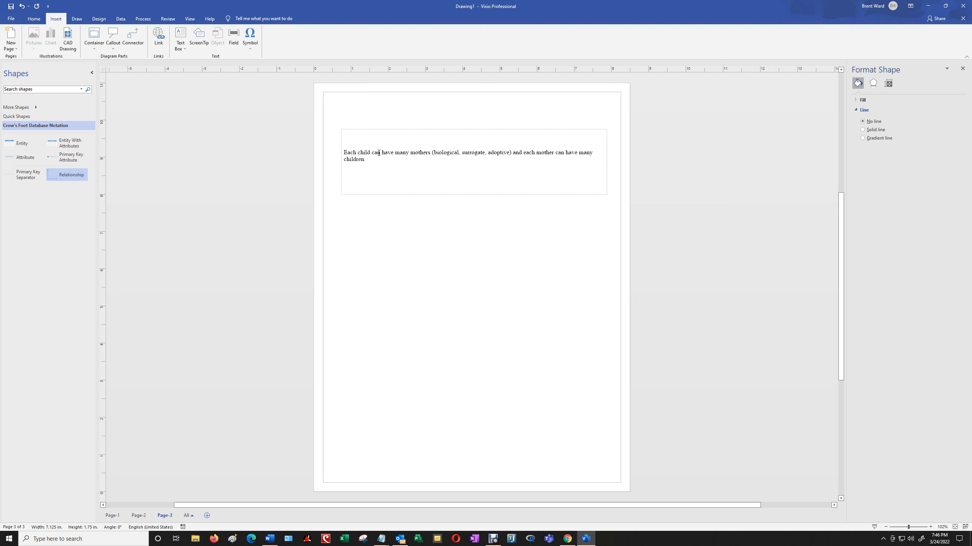
Step: Set the pasted sentence's font size to 30 pt
drag(370, 159, 347, 148)
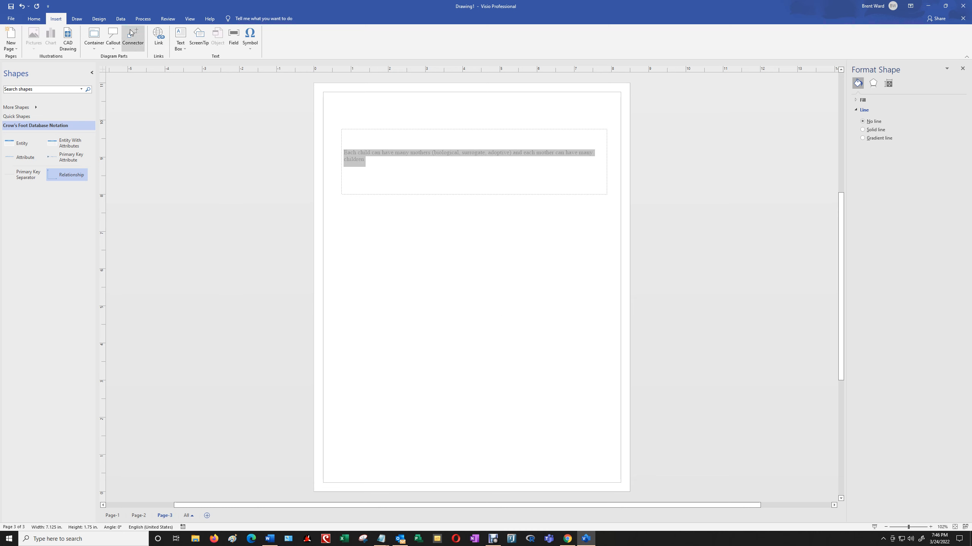
click(34, 19)
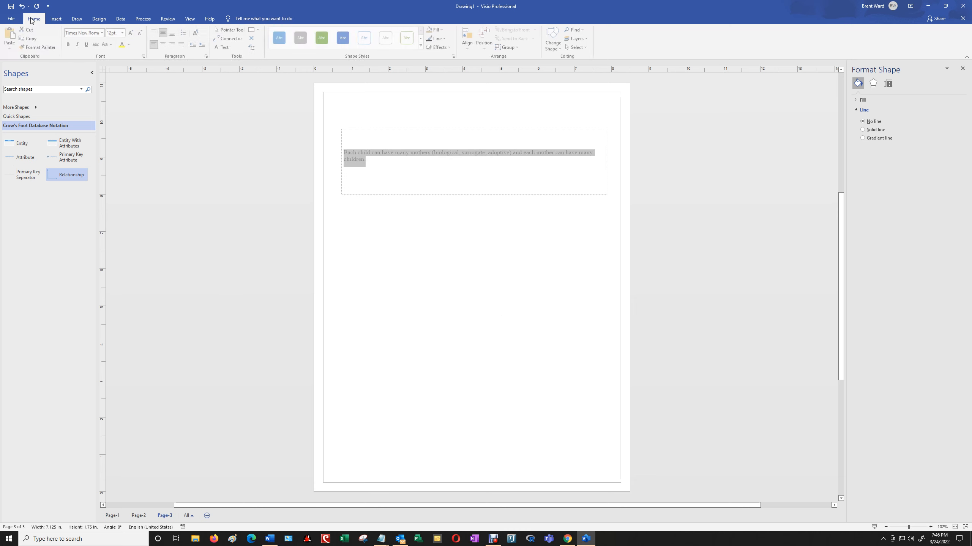
click(125, 33)
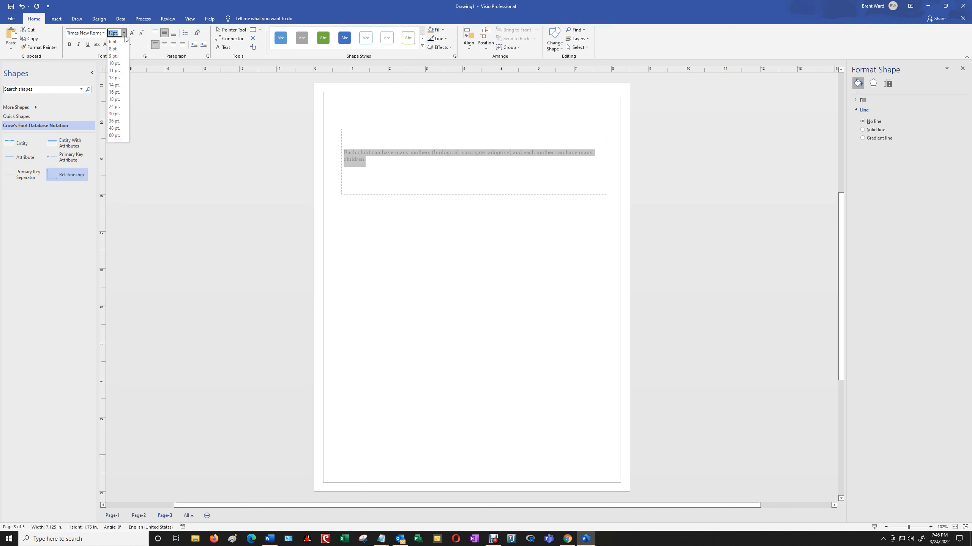
click(116, 113)
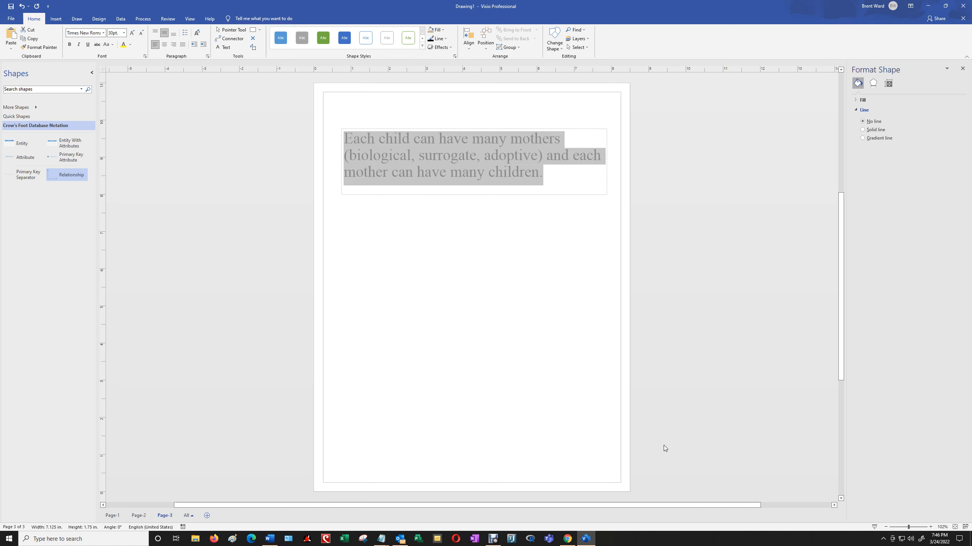
click(930, 528)
click(930, 527)
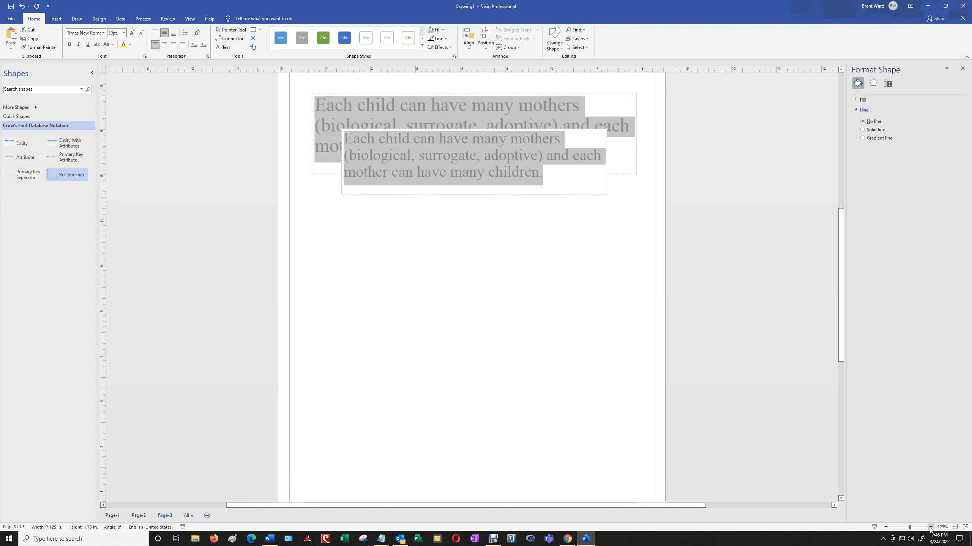
click(931, 527)
click(559, 343)
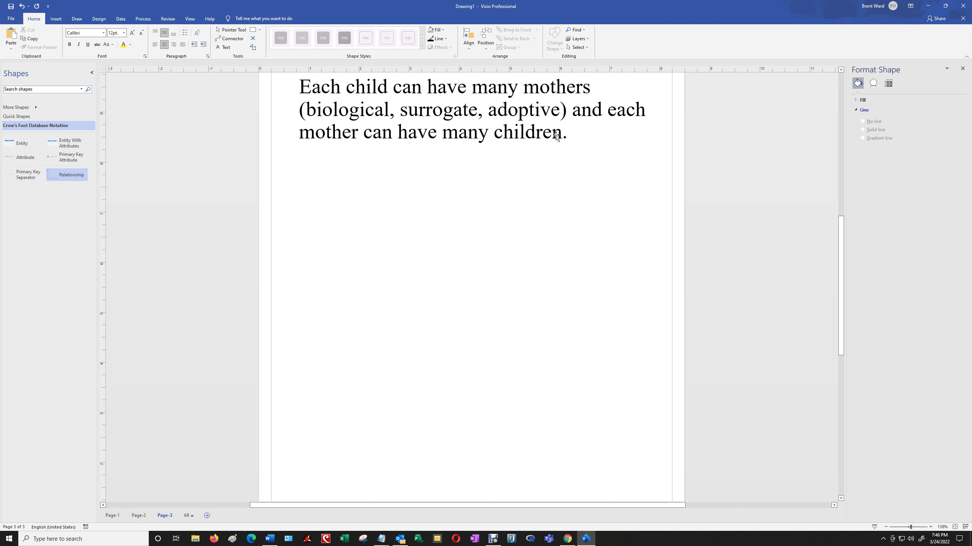
Step: Add a blank line and the text "Child:Mothers" below the sentence in the text box
double_click(571, 137)
click(573, 137)
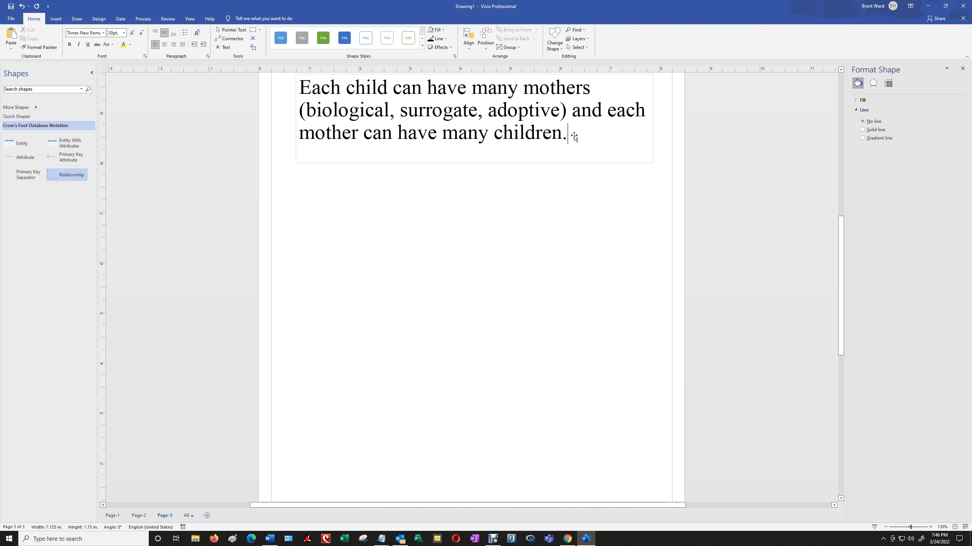
key(Return)
scroll(580, 102, up, 1)
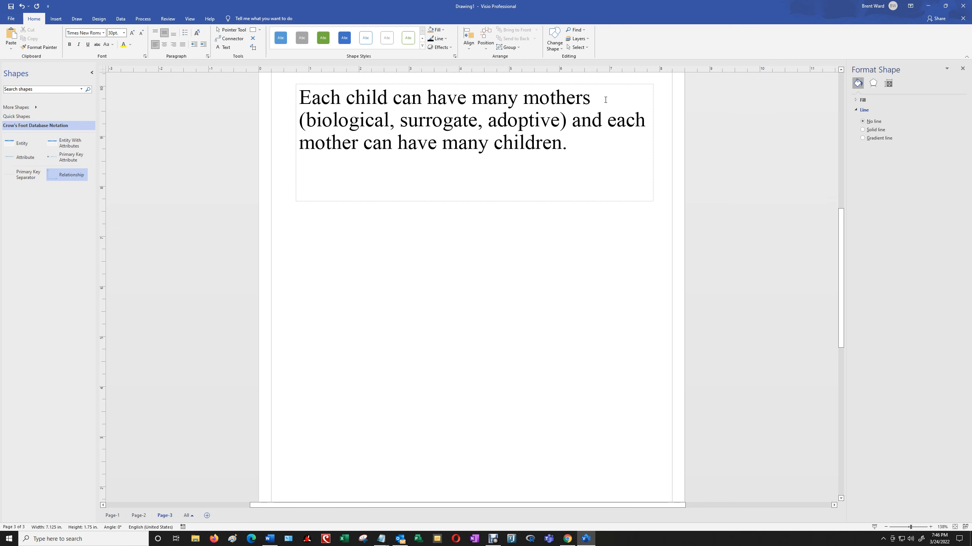
key(Return)
text(Chi)
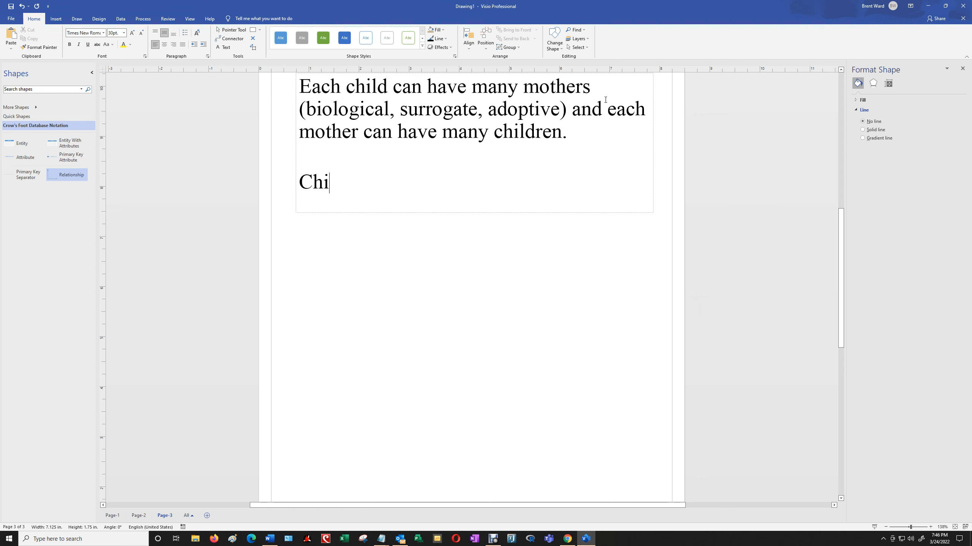
text(ld:Mothers)
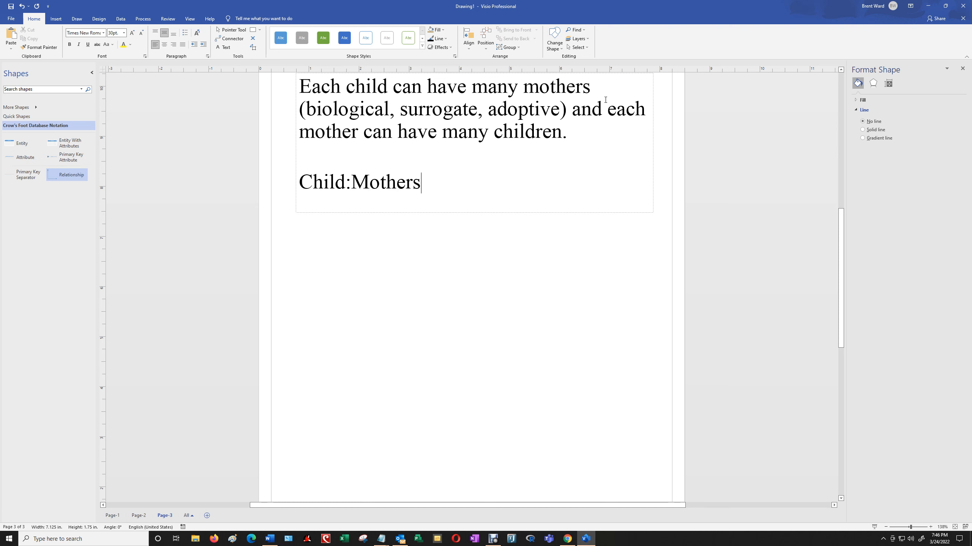
Step: Add the cardinality "M : M" on a new line, aligned beneath "Child:Mothers"
key(Return)
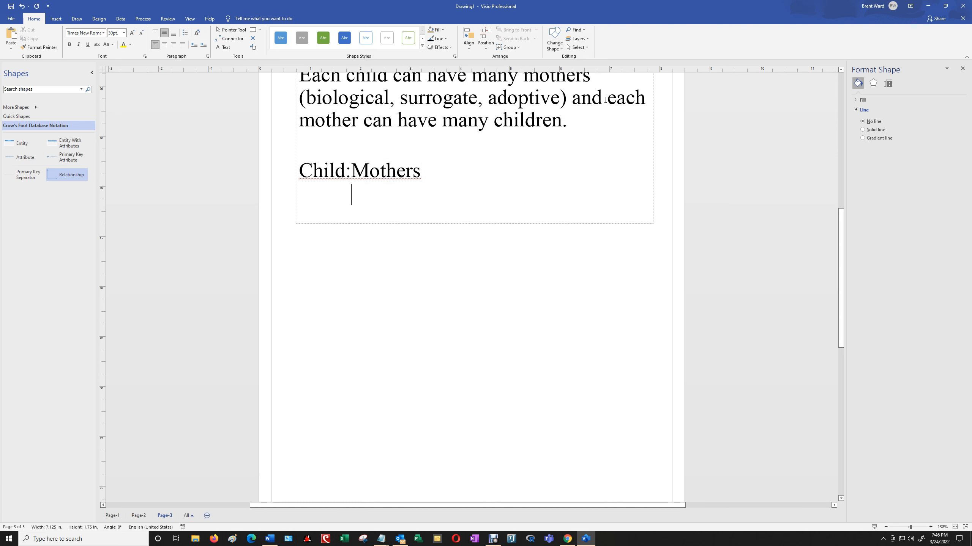
text(: M)
click(321, 194)
text(M)
key(Delete)
key(Delete)
key(Delete)
key(Delete)
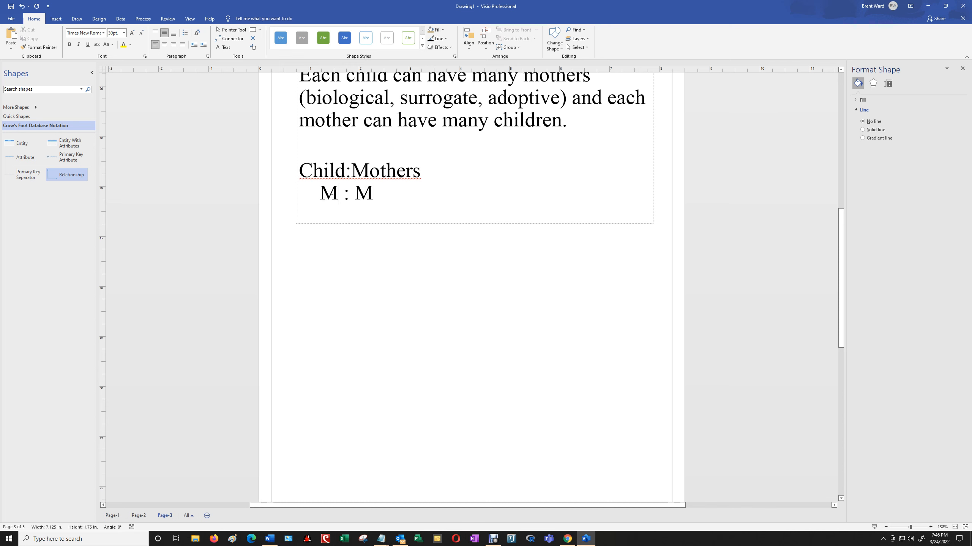
click(473, 297)
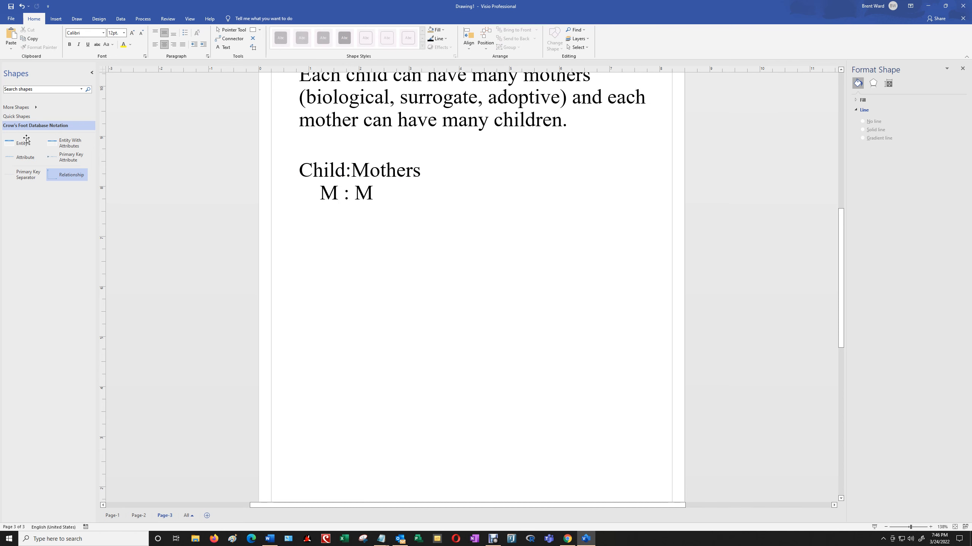
Step: Place an Entity shape below the cardinality text, name it Child and set its primary key attribute to ChildID
drag(14, 146, 343, 284)
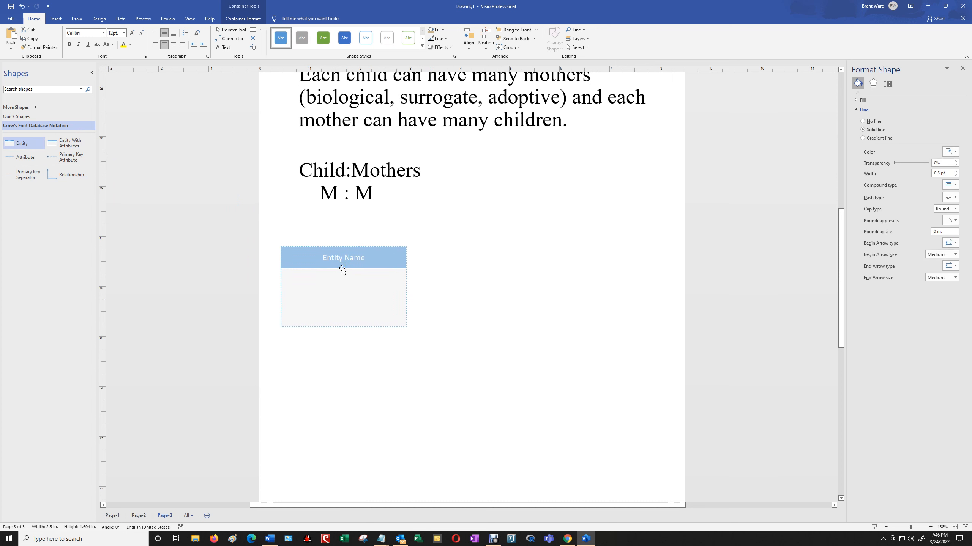
double_click(340, 260)
text(Child)
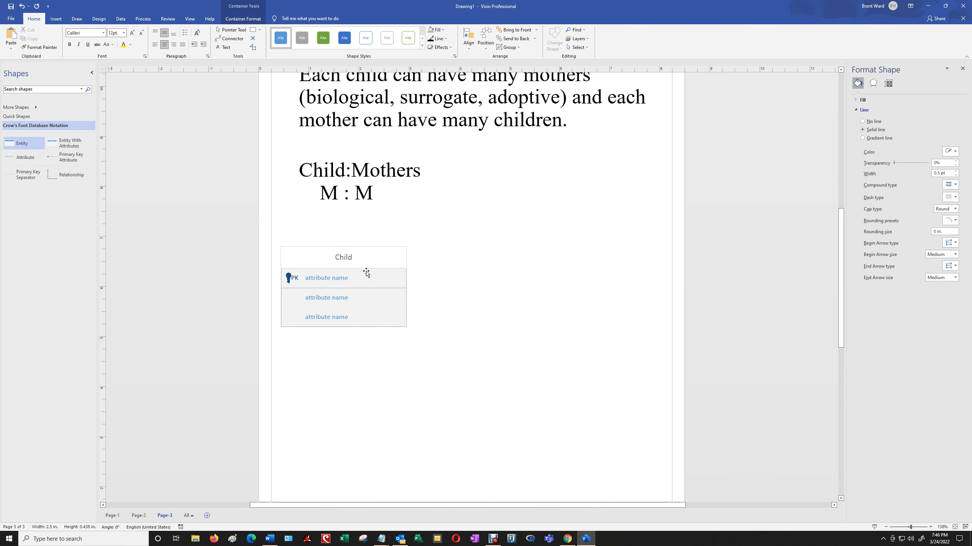
click(347, 281)
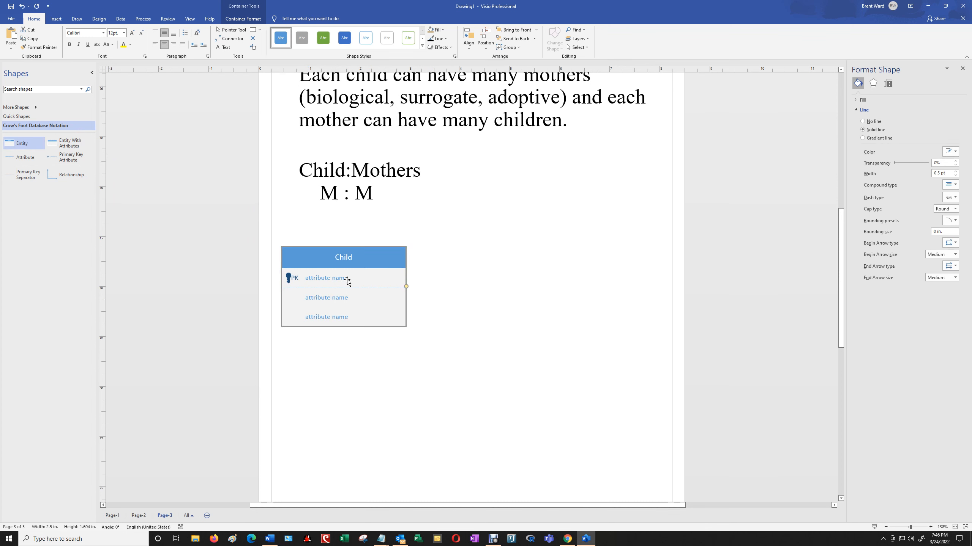
double_click(335, 279)
text(ChildID)
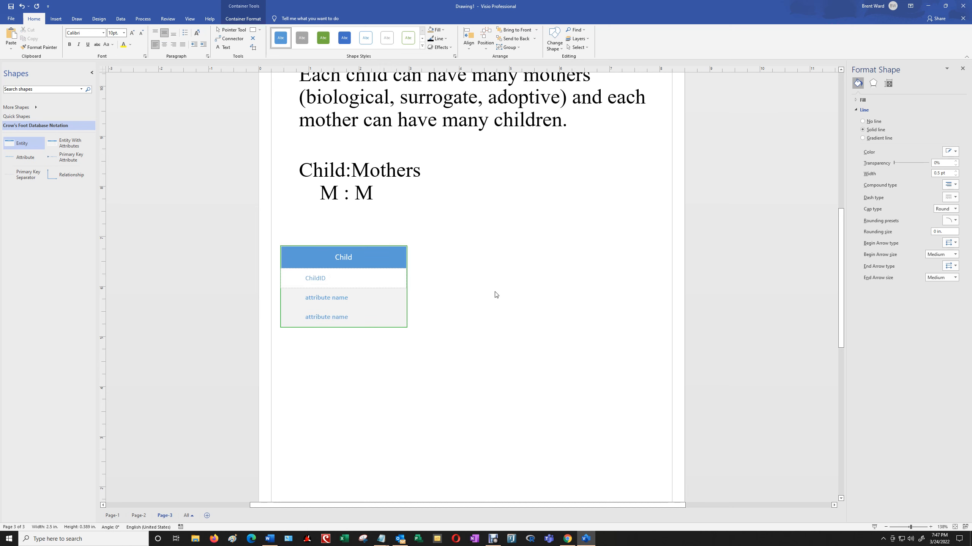
click(496, 295)
Step: Place a second Entity level with Child, name it Mother and set its primary key attribute to MotherID
drag(17, 143, 562, 290)
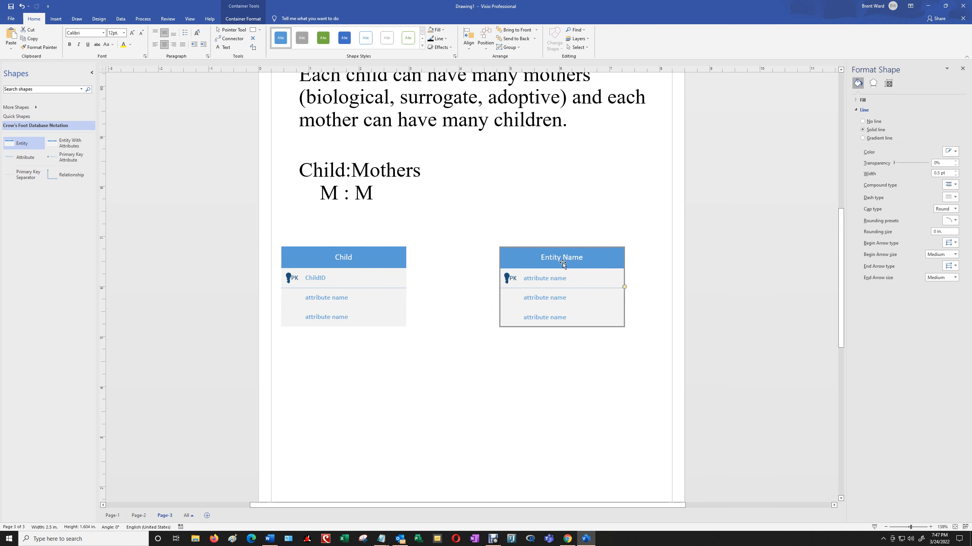
double_click(562, 258)
text(Mother)
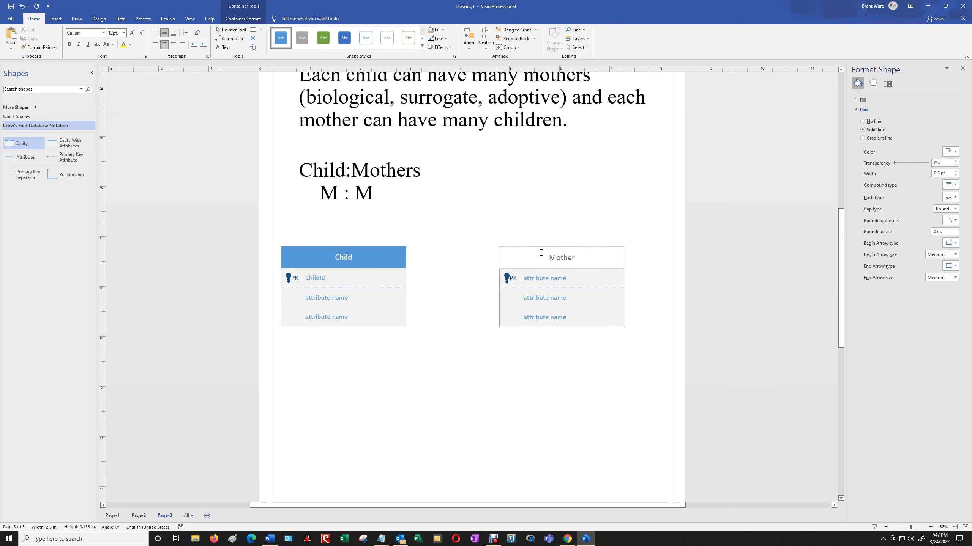
click(554, 278)
double_click(555, 278)
text(MotherID)
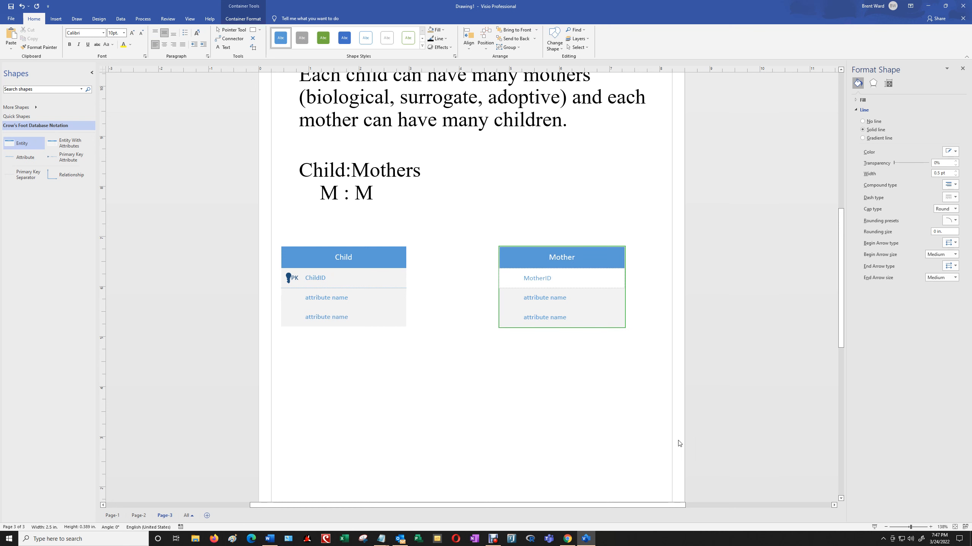
click(633, 454)
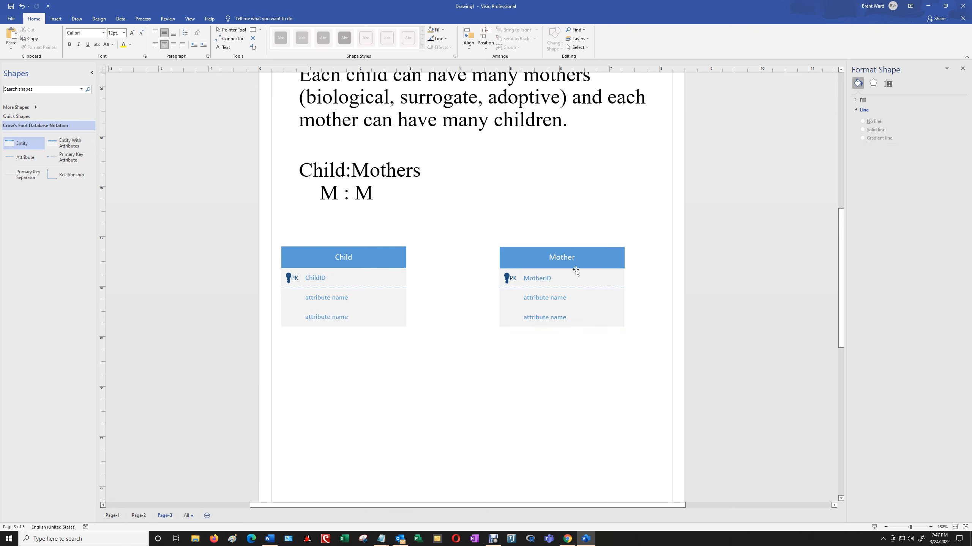
Step: Move the Child and Mother entities farther apart toward the page margins, keeping them level
drag(572, 260, 499, 267)
drag(380, 262, 371, 262)
drag(553, 262, 573, 254)
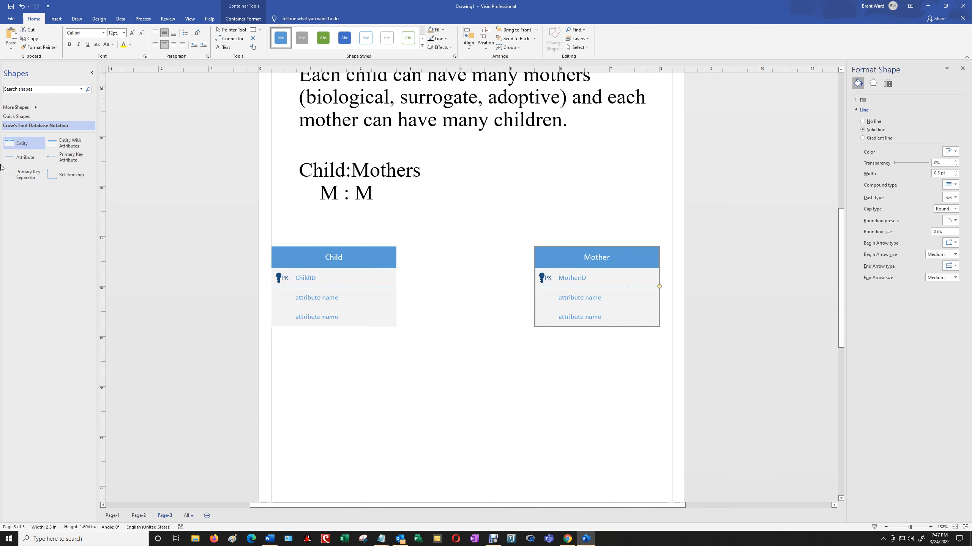
Step: Place a Relationship connector between the entities, change it to a straight connector and set its line width to 2.25 pt
drag(58, 177, 460, 346)
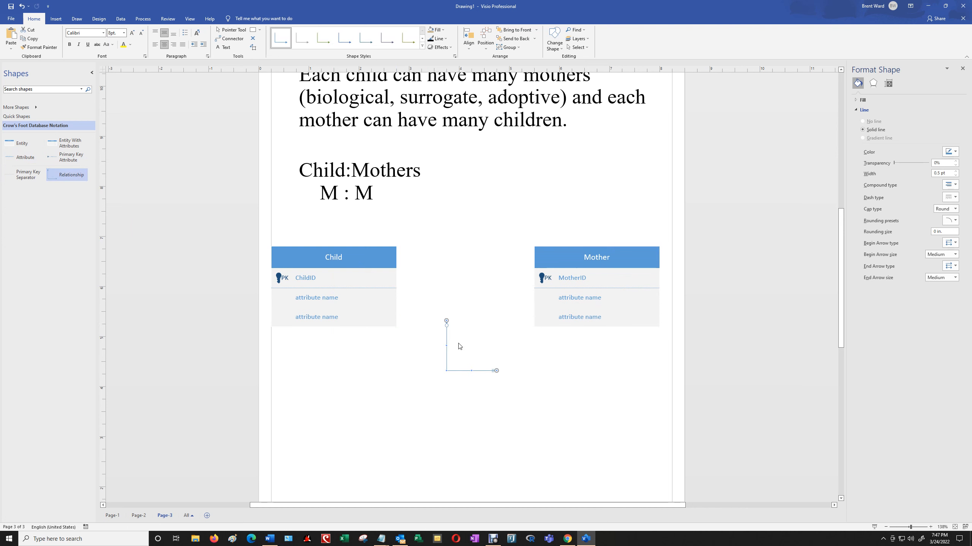
right_click(505, 346)
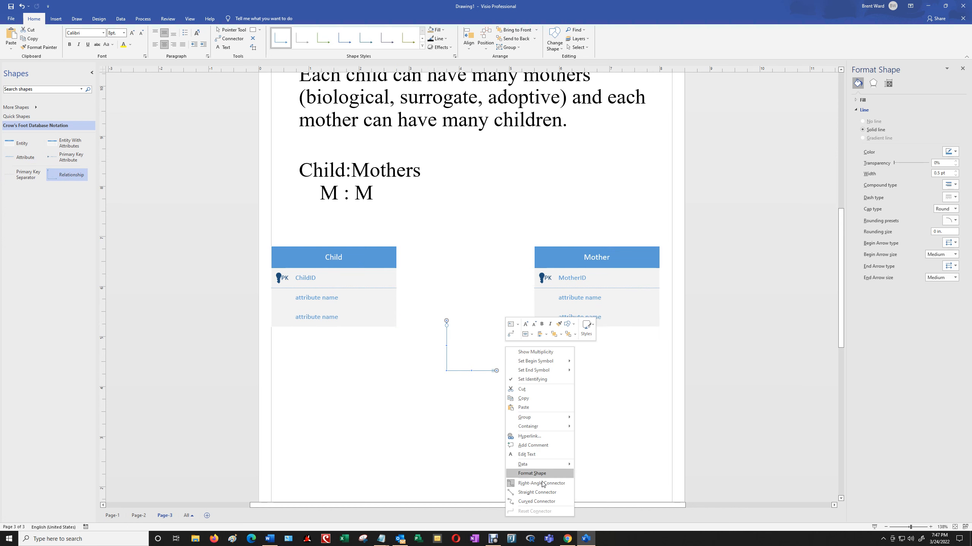
click(540, 494)
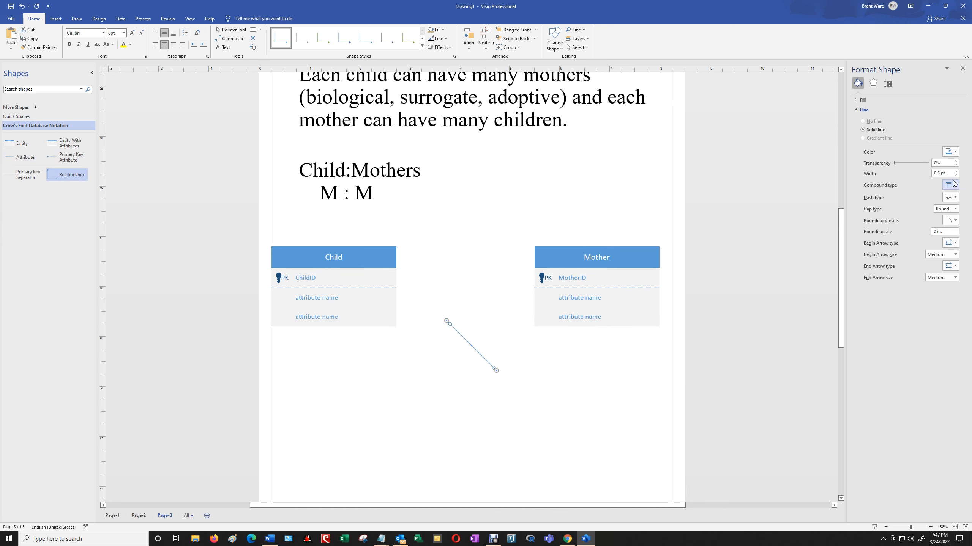
click(955, 171)
click(955, 171)
click(956, 171)
click(567, 391)
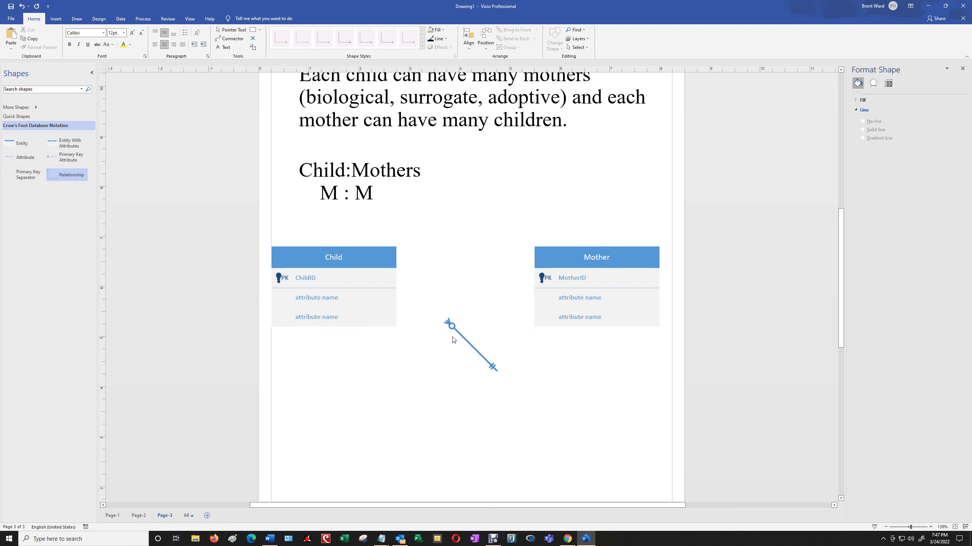
Step: Connect the Child and Mother entities with the relationship line, crow's-foot end at Child, and label it Has
drag(448, 322, 399, 296)
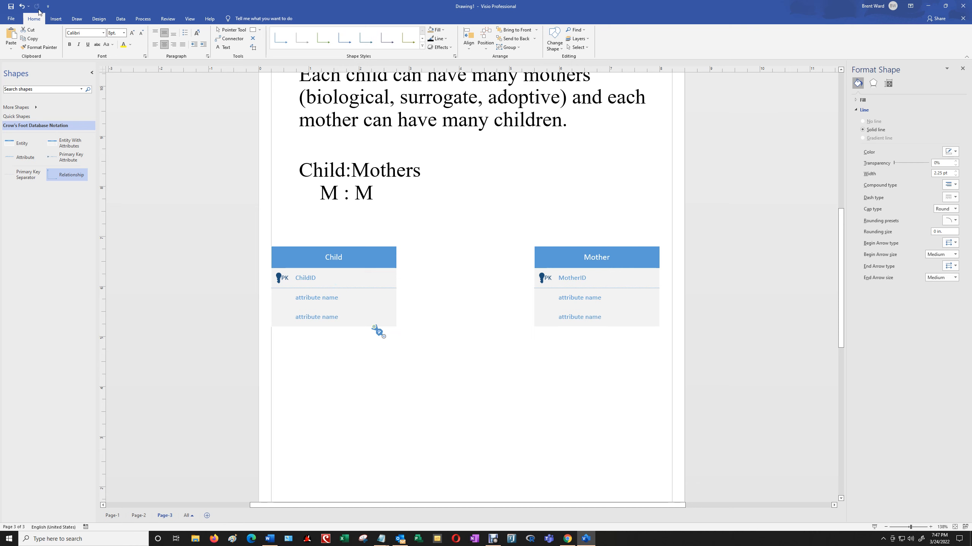
click(22, 6)
drag(447, 322, 398, 320)
drag(497, 372, 533, 287)
double_click(462, 287)
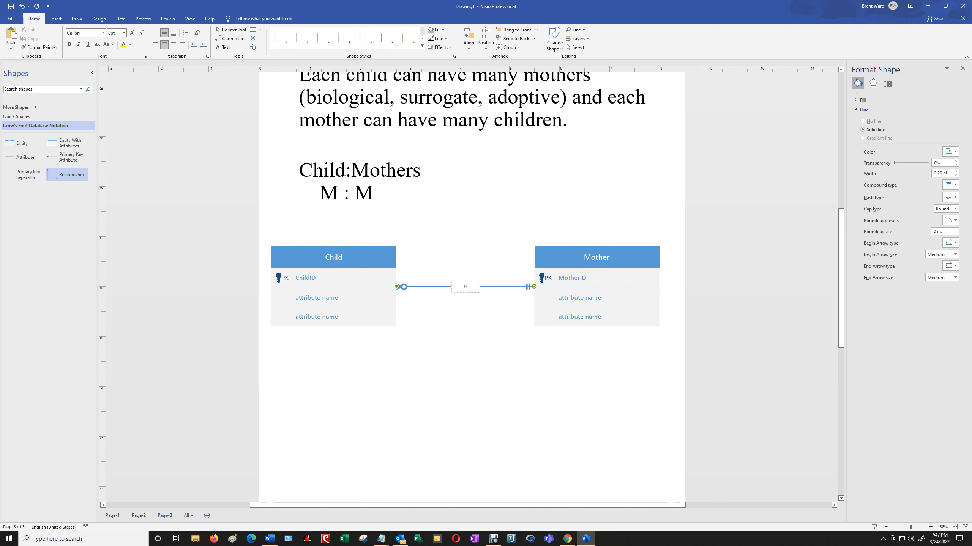
click(552, 412)
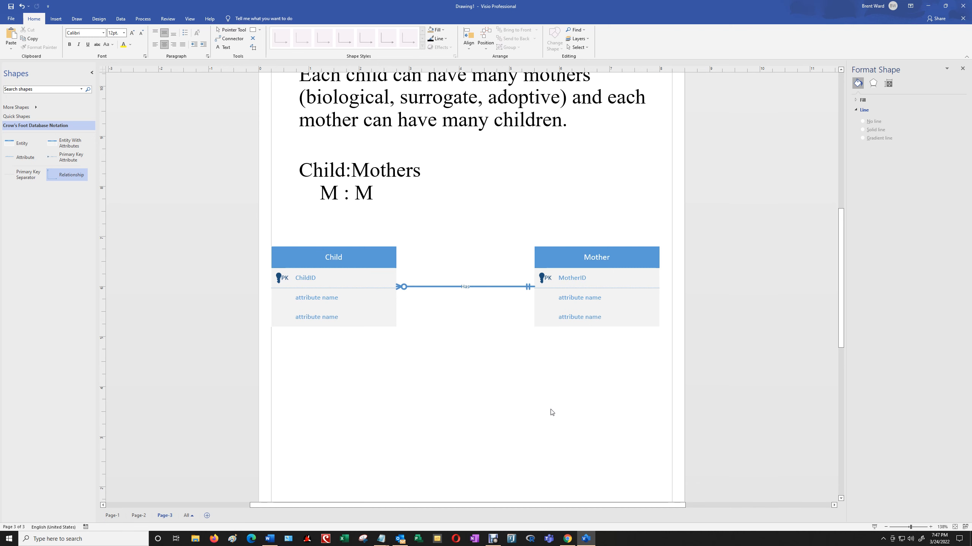
Step: Replace the direct relationship connector with a new Entity shape below and between Child and Mother, moving those two farther apart
click(475, 287)
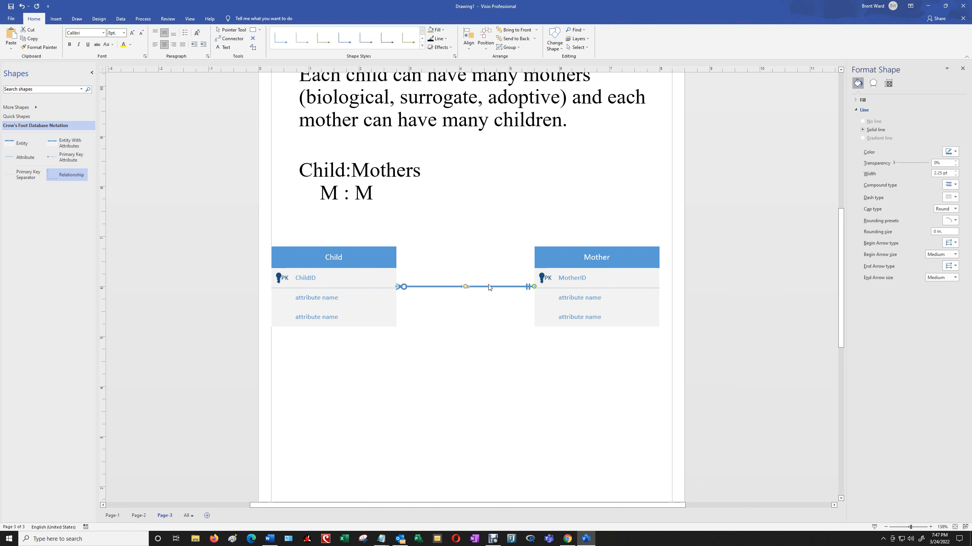
key(Delete)
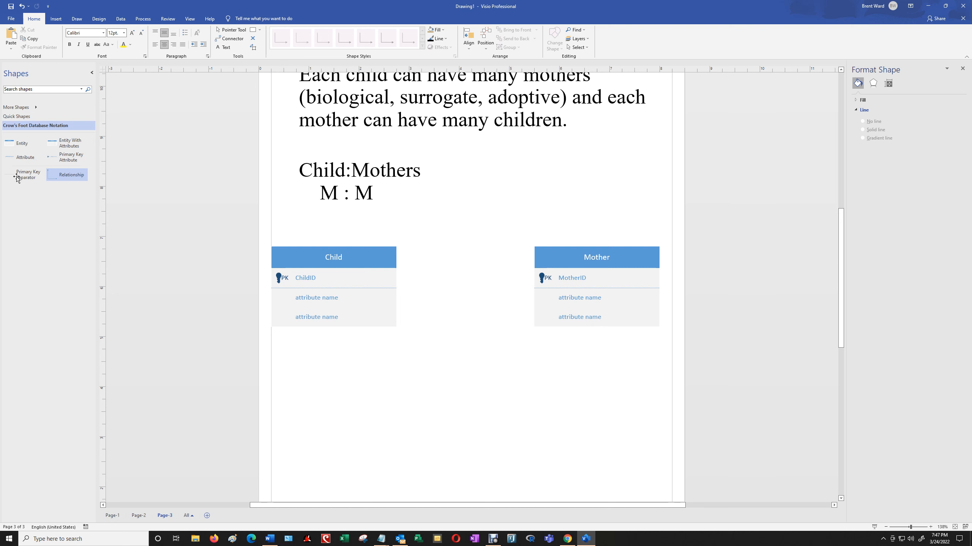
drag(22, 143, 464, 294)
drag(573, 266, 611, 266)
drag(496, 262, 504, 265)
drag(374, 259, 356, 257)
drag(508, 261, 497, 338)
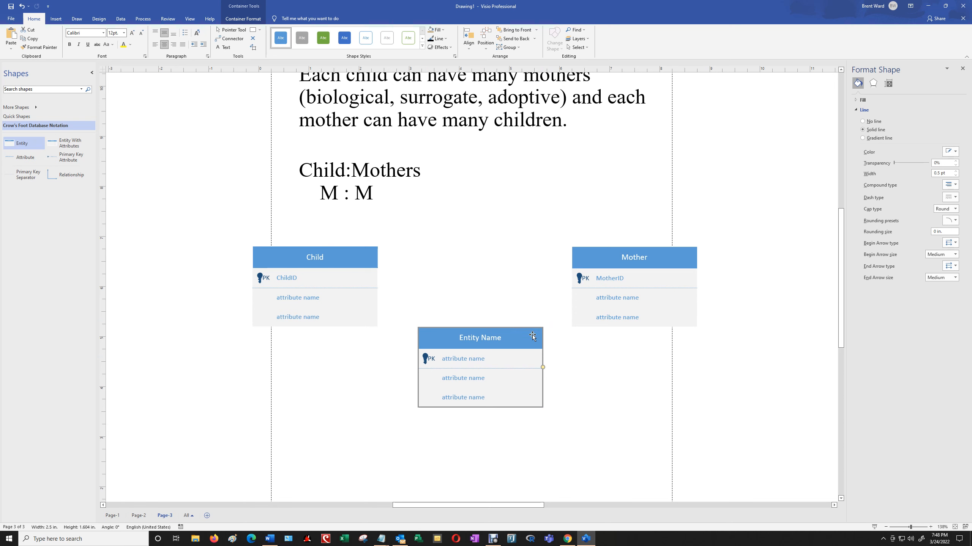
Step: Name the new entity ChildMother and set its primary key attribute to ChildID
double_click(497, 337)
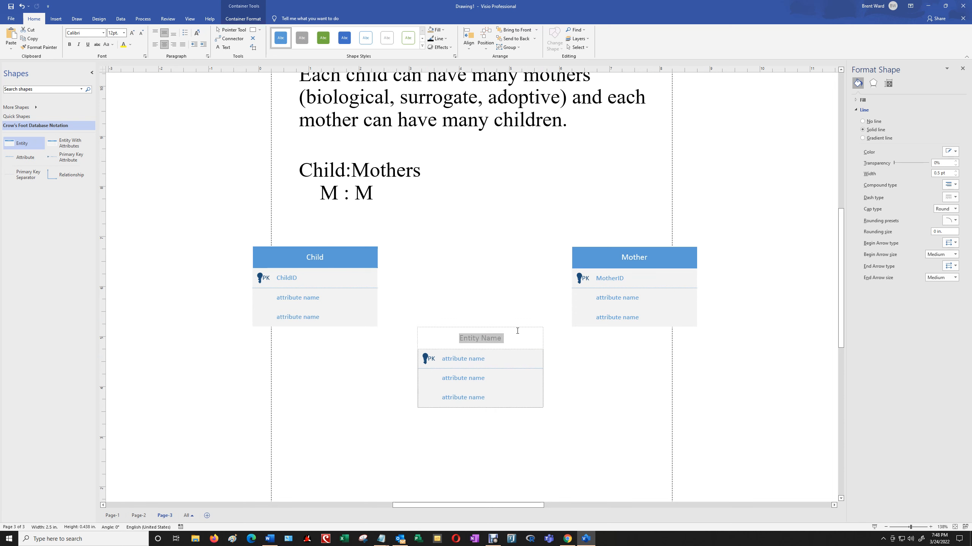
text(ChildMother)
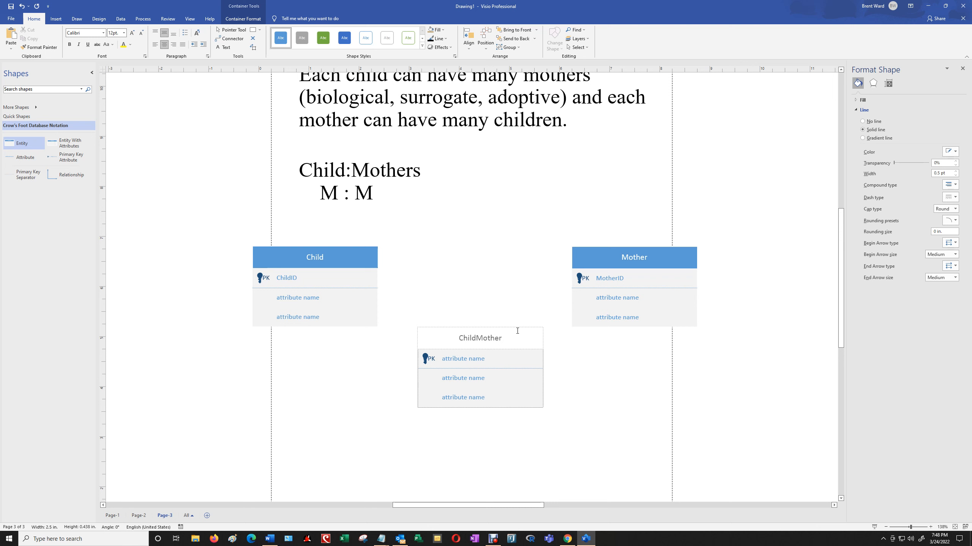
click(481, 311)
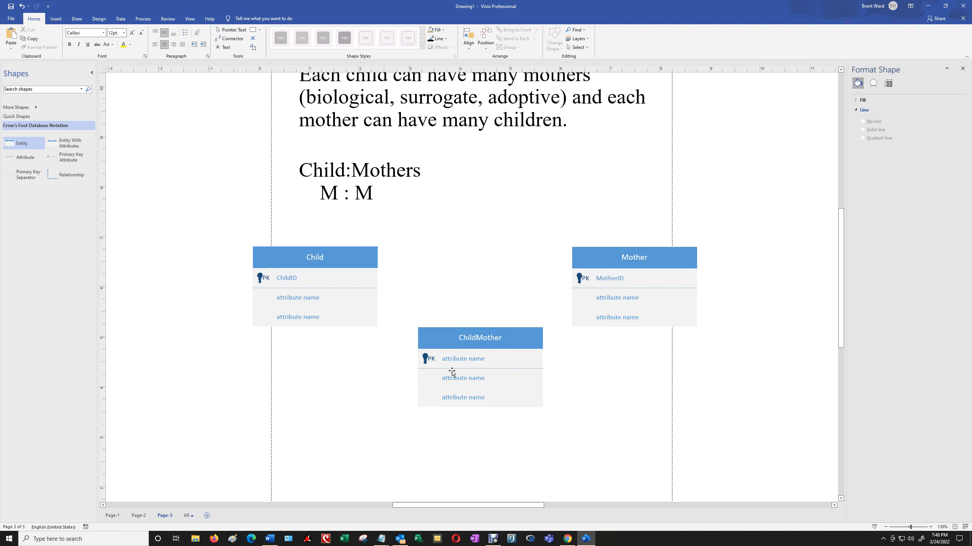
click(458, 361)
double_click(461, 359)
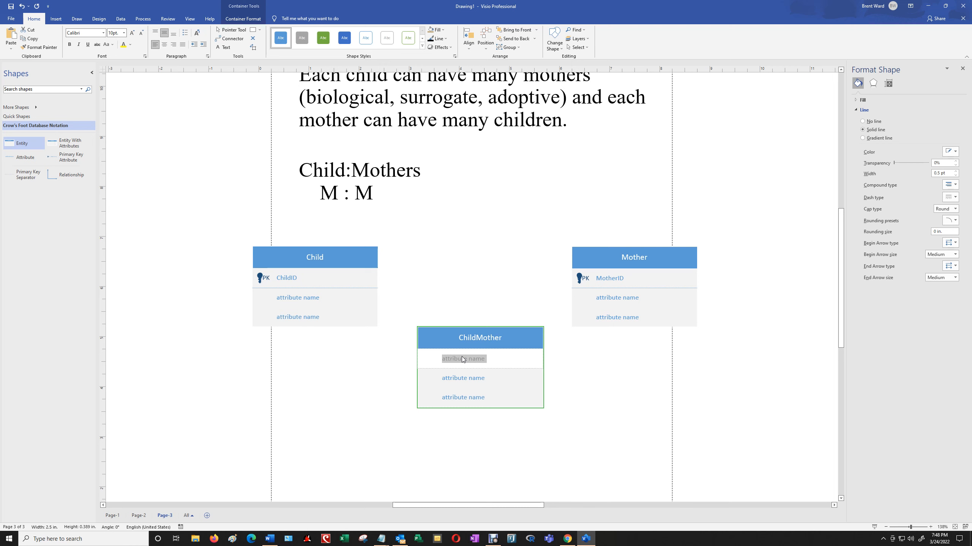
text(ChildID)
Step: Rename the second attribute of ChildMother to MotherID
click(478, 380)
click(479, 380)
click(477, 378)
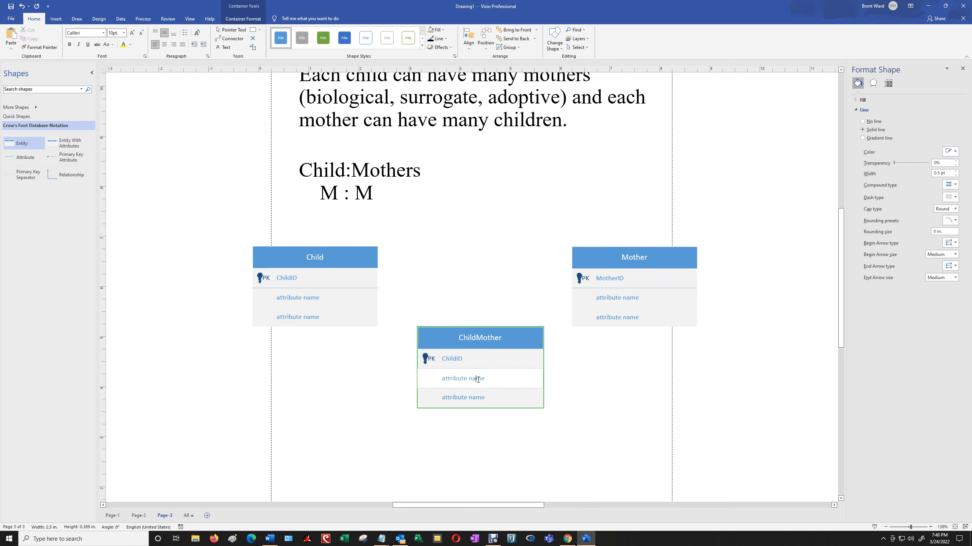
double_click(481, 378)
drag(484, 378, 440, 379)
text(MotherID)
Step: Set the MotherID attribute in ChildMother as a primary key
right_click(479, 368)
click(482, 379)
click(472, 378)
click(467, 378)
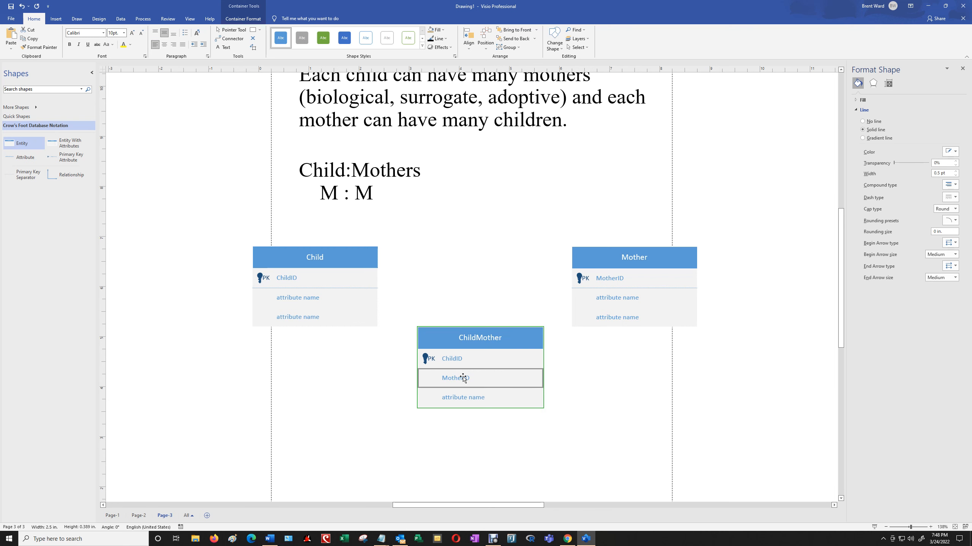
right_click(481, 372)
click(589, 376)
Step: Set the MotherID attribute in ChildMother as a foreign key as well
double_click(451, 359)
click(514, 367)
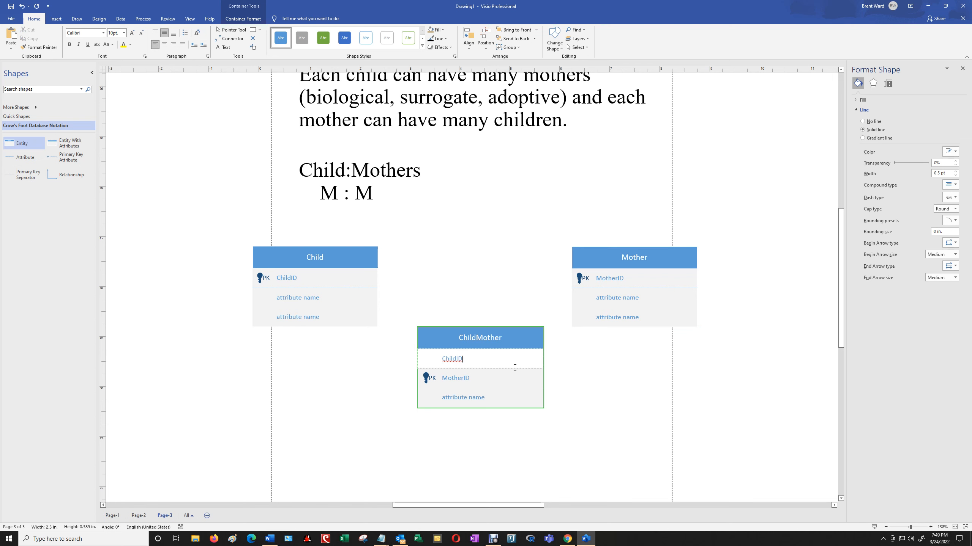
click(498, 370)
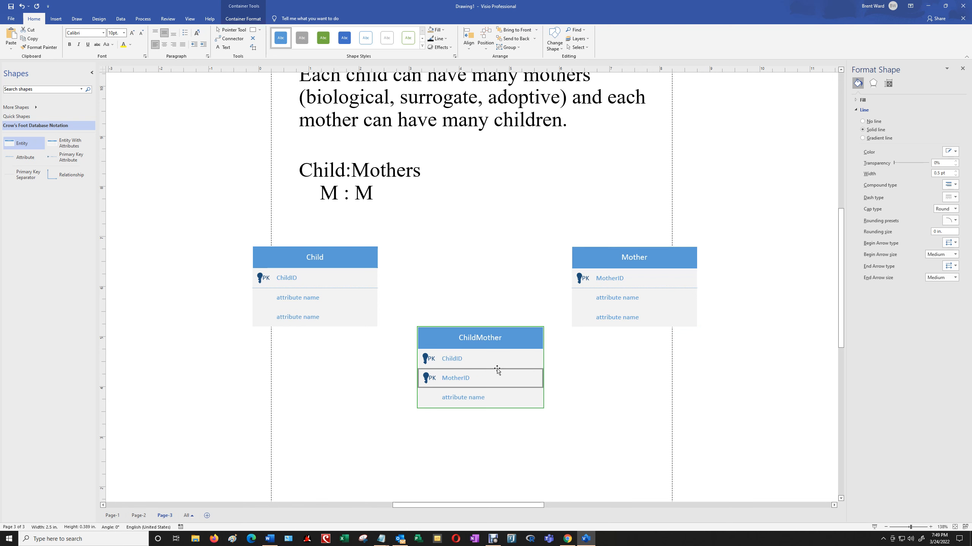
right_click(496, 370)
click(564, 382)
click(505, 360)
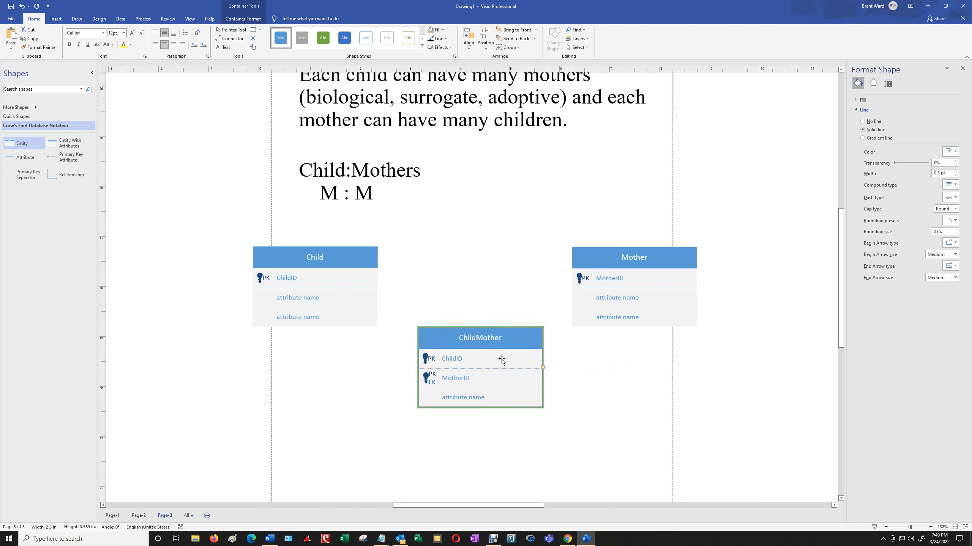
Step: Set the ChildID attribute in ChildMother as a foreign key in addition to its primary key
double_click(455, 358)
click(482, 380)
double_click(459, 361)
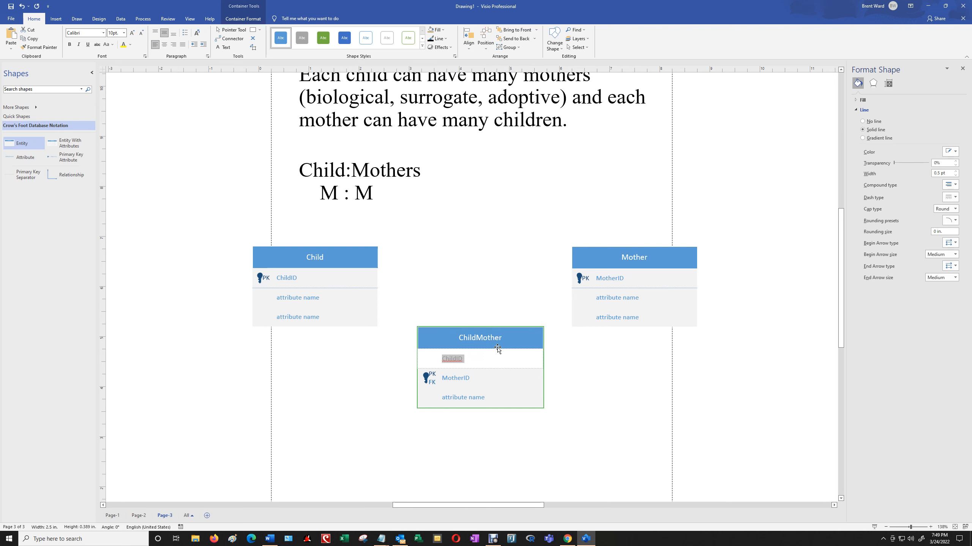
right_click(498, 349)
click(501, 351)
click(485, 358)
click(453, 358)
right_click(481, 353)
click(565, 364)
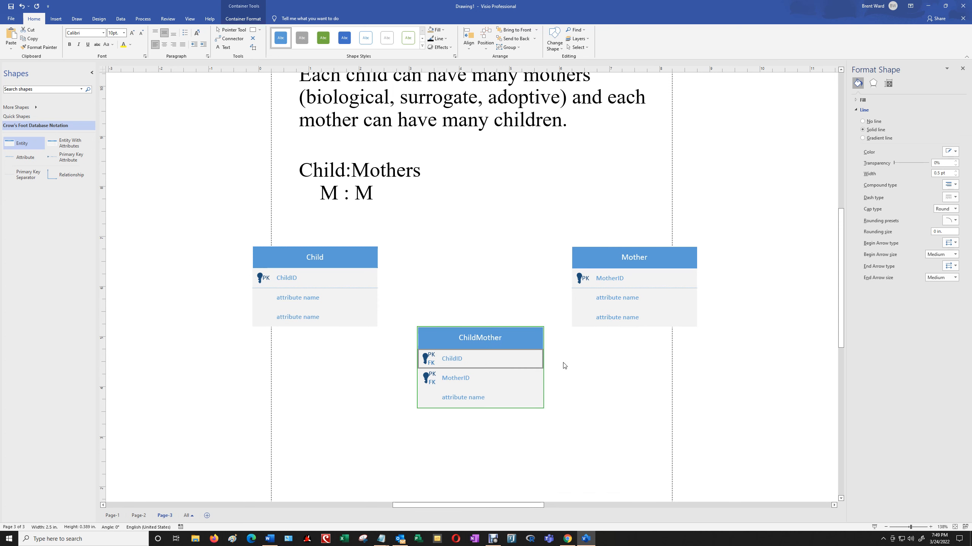
click(472, 429)
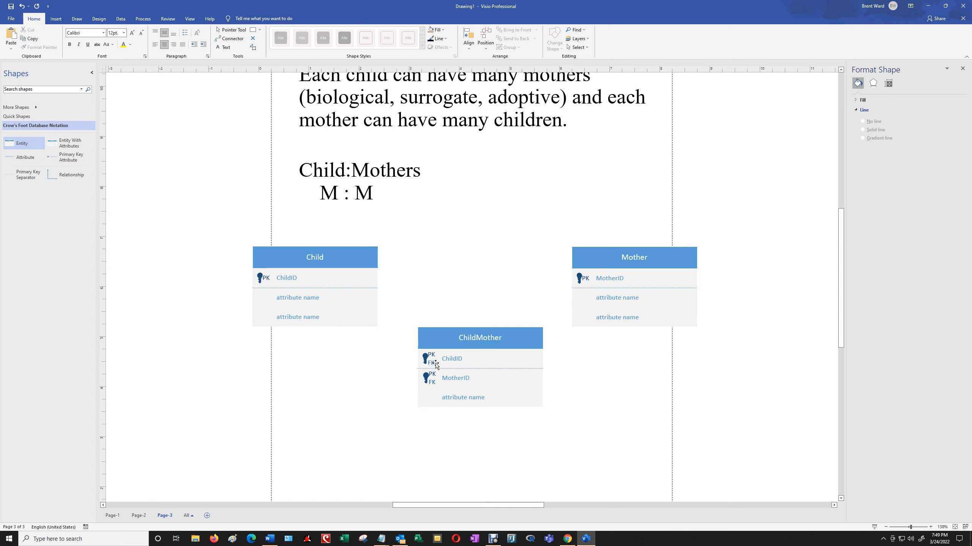
Step: Place a Relationship connector in the empty area below Child and change it to a straight connector
drag(25, 174, 322, 390)
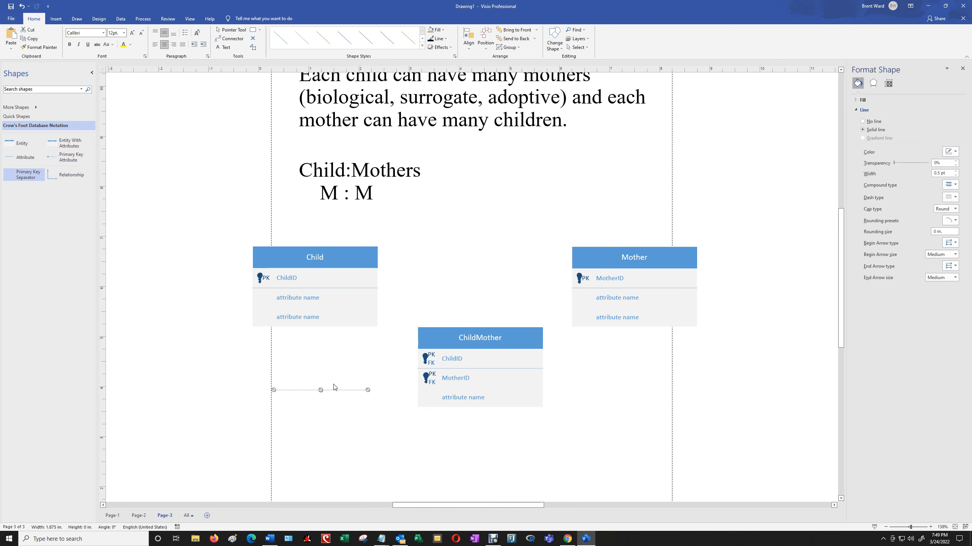
key(Delete)
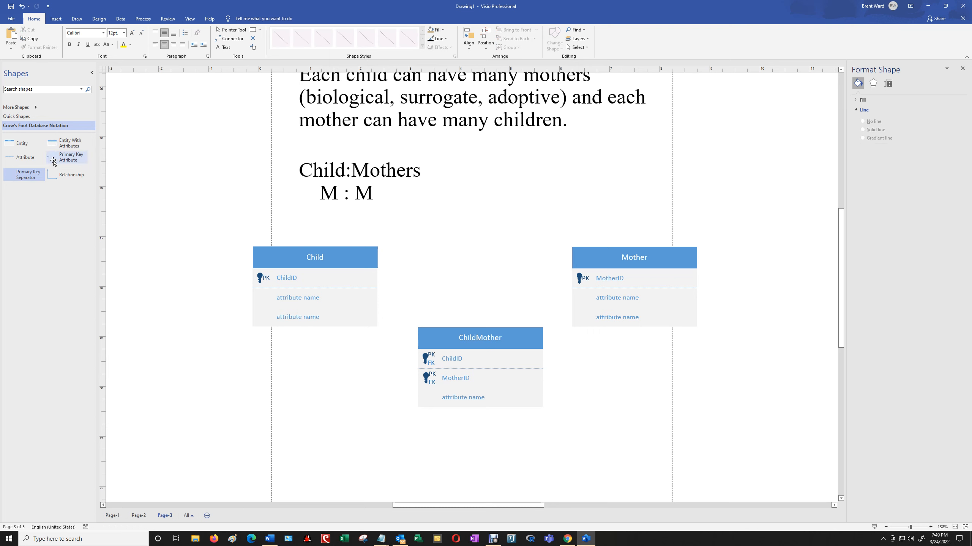
drag(66, 174, 343, 381)
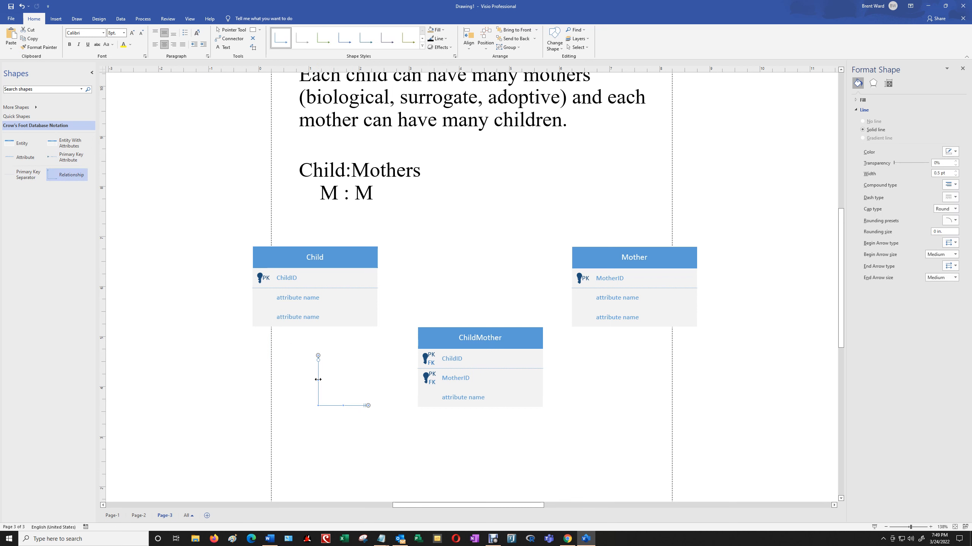
right_click(318, 380)
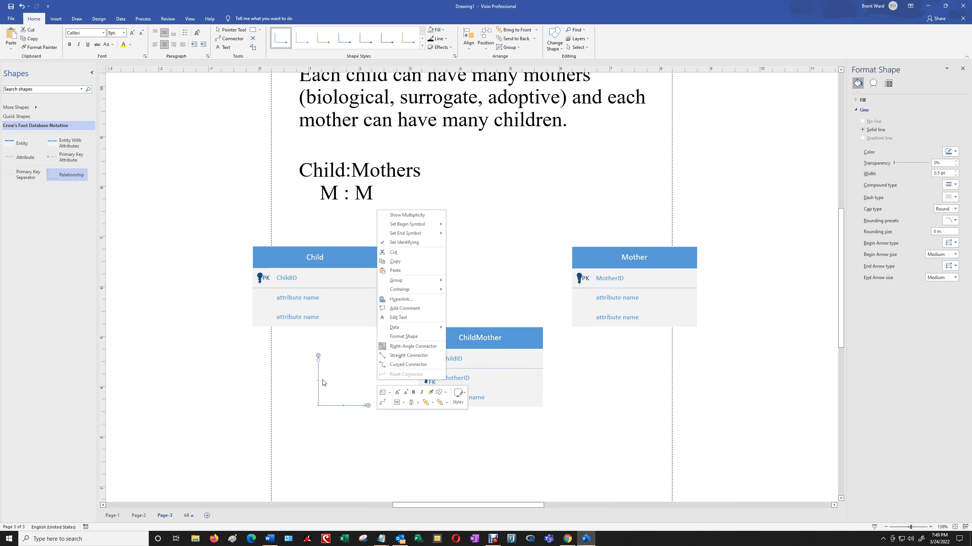
click(400, 361)
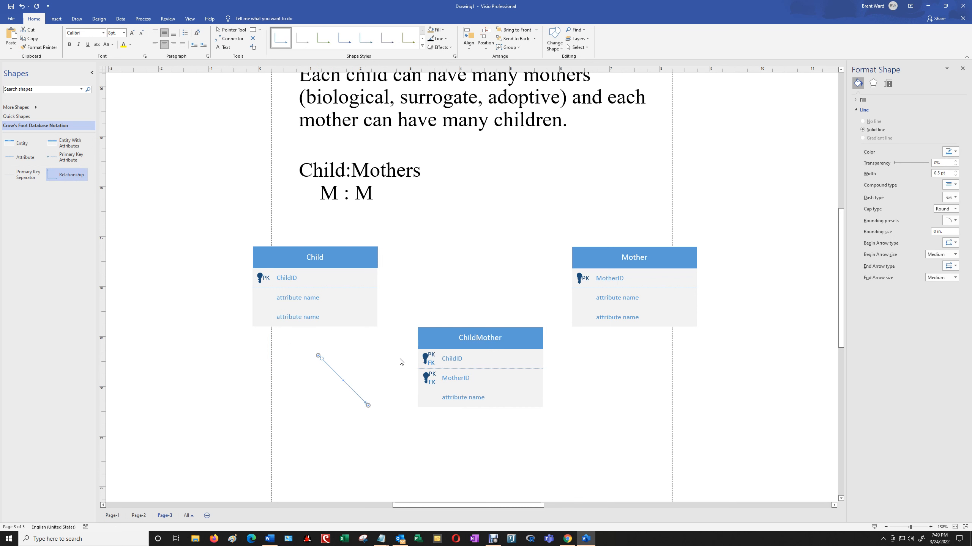
Step: Set the new relationship connector's line width to 2 pt
right_click(341, 379)
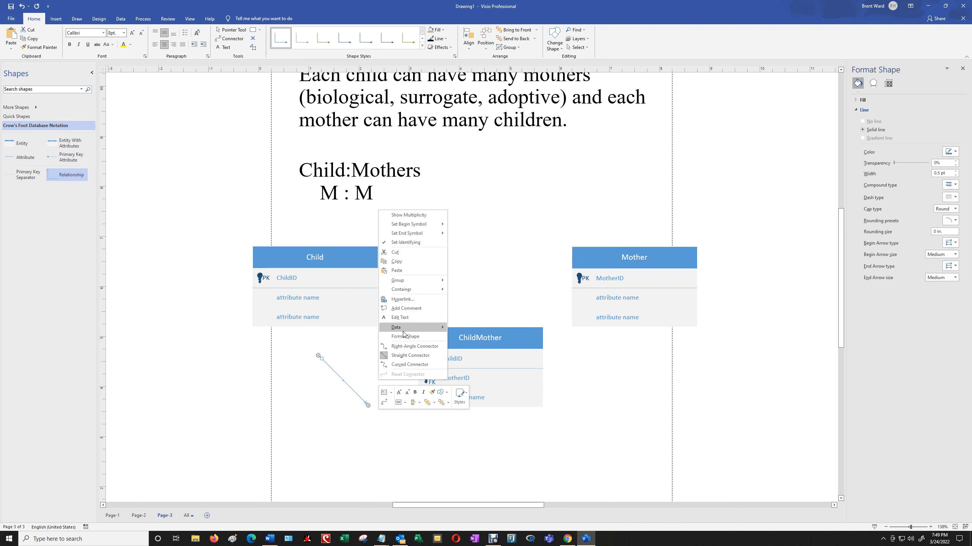
click(955, 172)
click(955, 172)
click(955, 172)
click(955, 171)
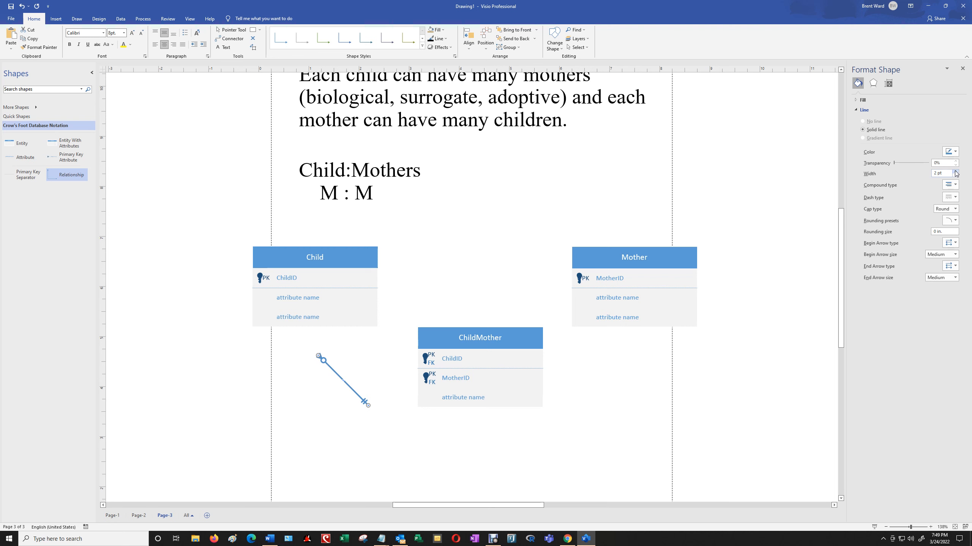
click(407, 441)
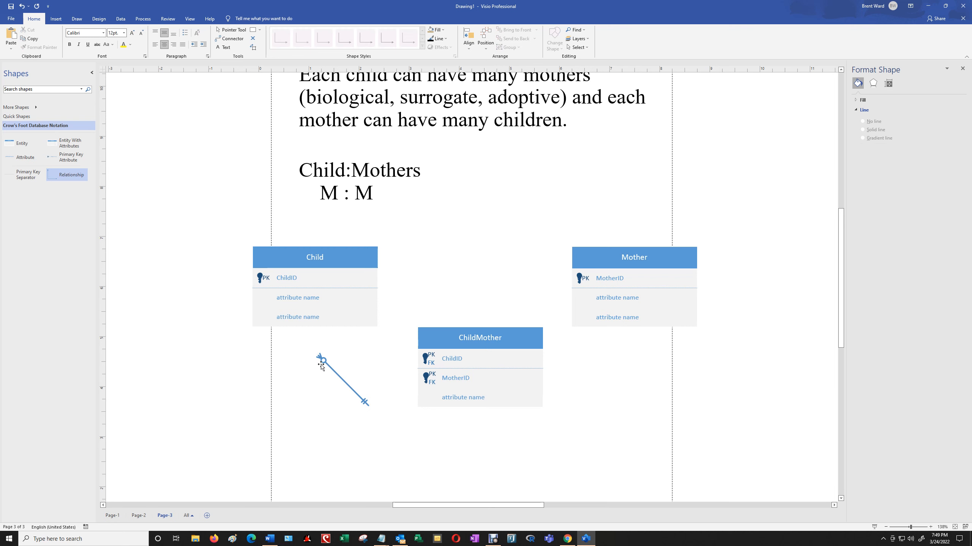
Step: Attach the connector's crow's-foot end to the ChildMother header and its one end to Child's last attribute row
drag(319, 357, 343, 361)
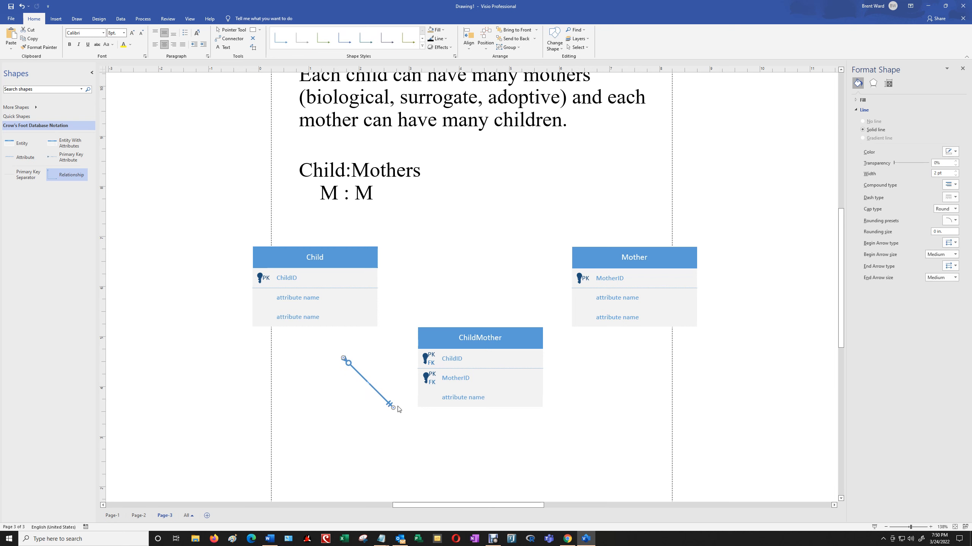
drag(394, 408, 302, 393)
drag(342, 359, 416, 377)
drag(302, 393, 377, 318)
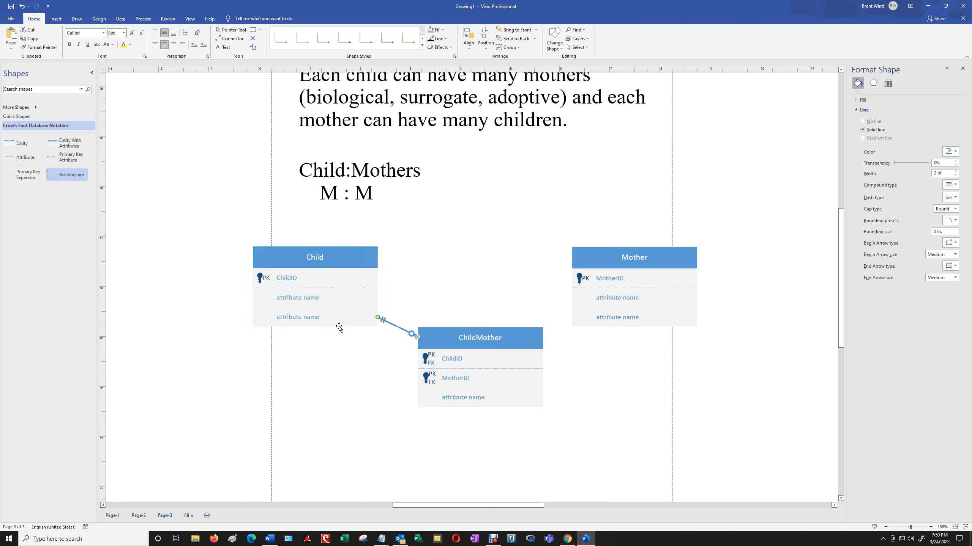
Step: Label the relationship connector between Child and ChildMother as Has
right_click(397, 328)
click(397, 328)
double_click(396, 327)
click(434, 264)
Step: Duplicate the Has connector and attach the copy's crow's-foot end to the upper edge of ChildMother
click(930, 527)
click(930, 528)
scroll(827, 516, up, 1)
scroll(826, 514, up, 2)
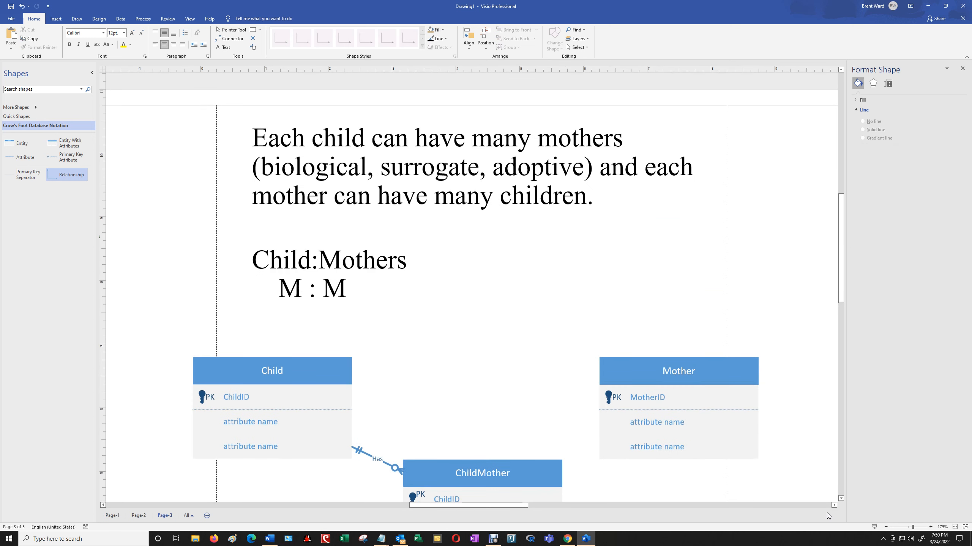
click(384, 441)
right_click(384, 441)
mouse_move(431, 284)
click(446, 319)
click(460, 283)
right_click(461, 283)
click(488, 308)
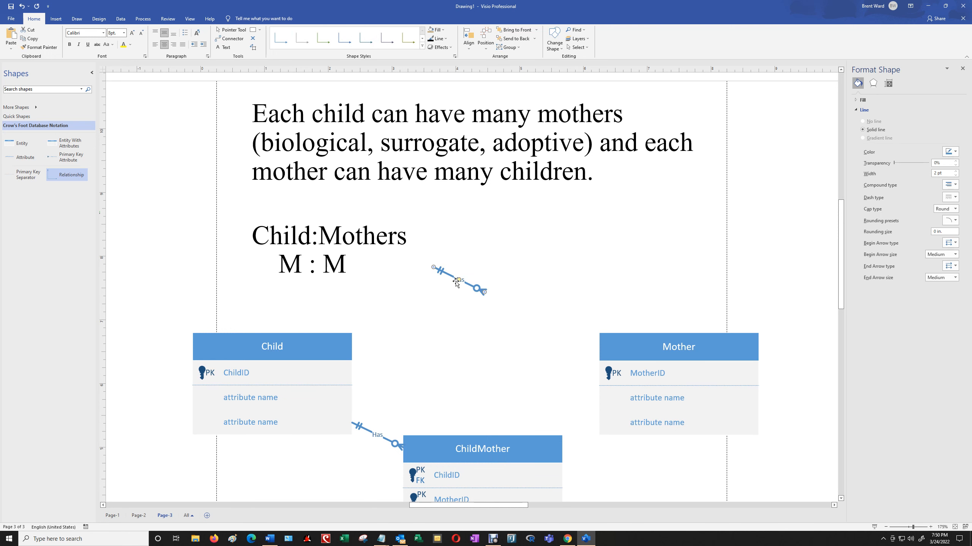
drag(488, 293, 535, 430)
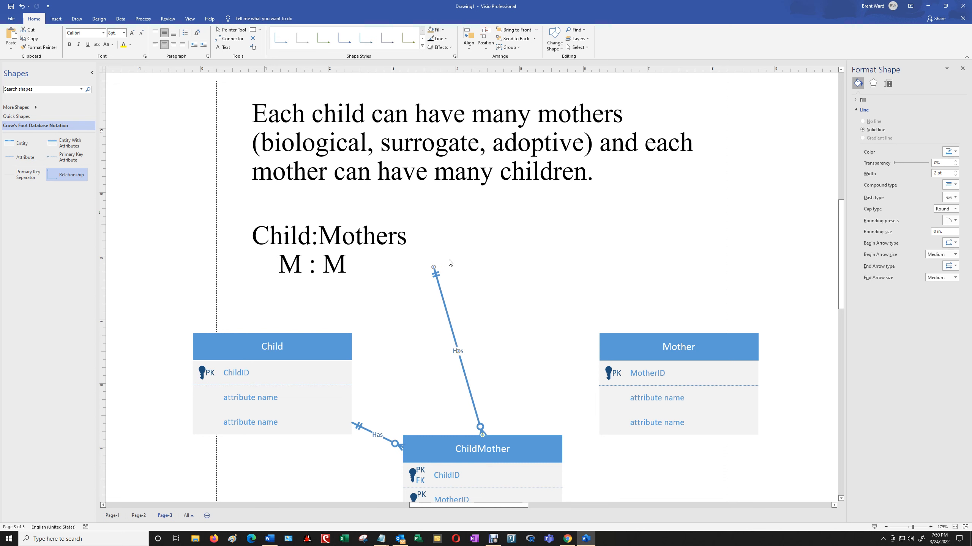